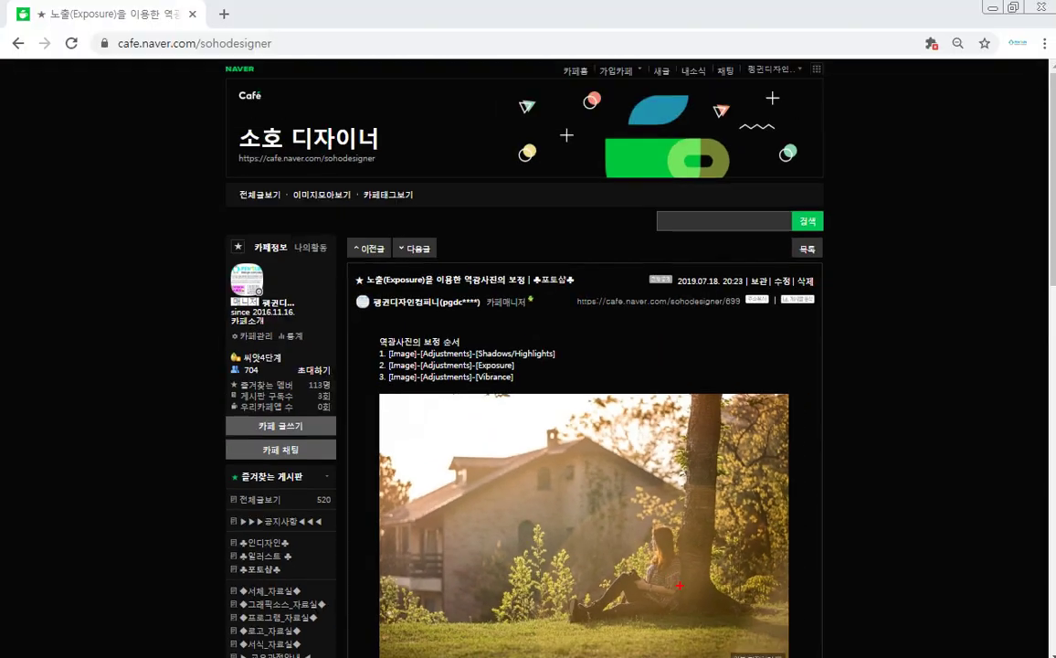
Examine the backlit sample photo and the listed correction order of Shadows/Highlights, Exposure and Vibrance in the cafe post
{"action": "mouse_move", "coordinate": [680, 585]}
{"action": "left_mouse_down"}
{"action": "mouse_move", "coordinate": [650, 558]}
{"action": "mouse_move", "coordinate": [682, 589]}
{"action": "left_mouse_up"}
{"action": "left_click_drag", "start_coordinate": [518, 433], "coordinate": [585, 495]}
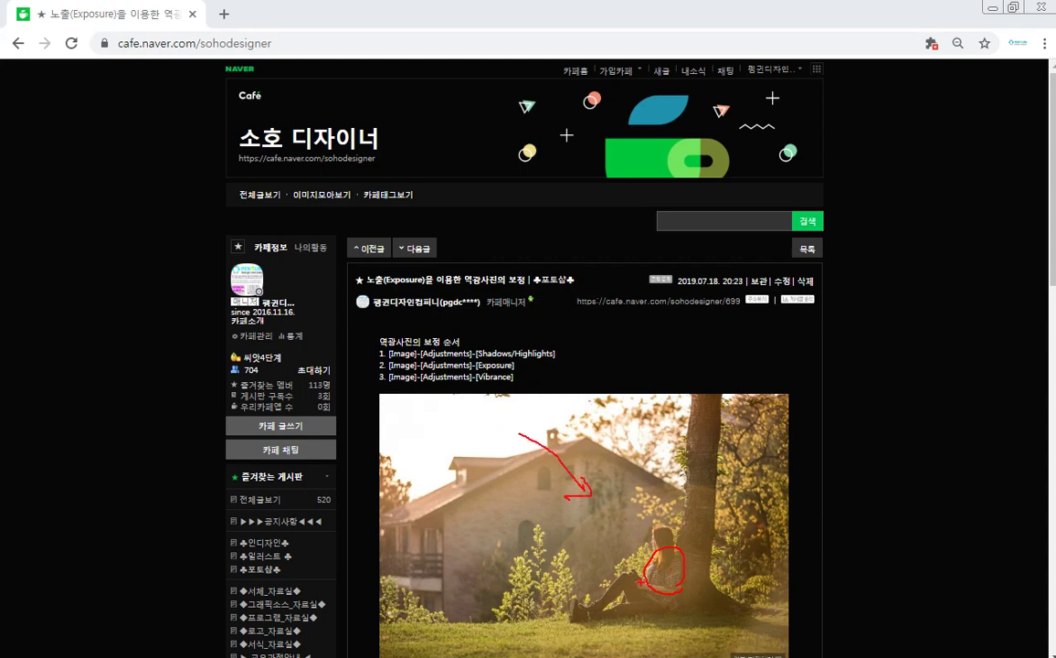
{"action": "left_click_drag", "start_coordinate": [669, 604], "coordinate": [685, 594]}
{"action": "key", "text": "Escape"}
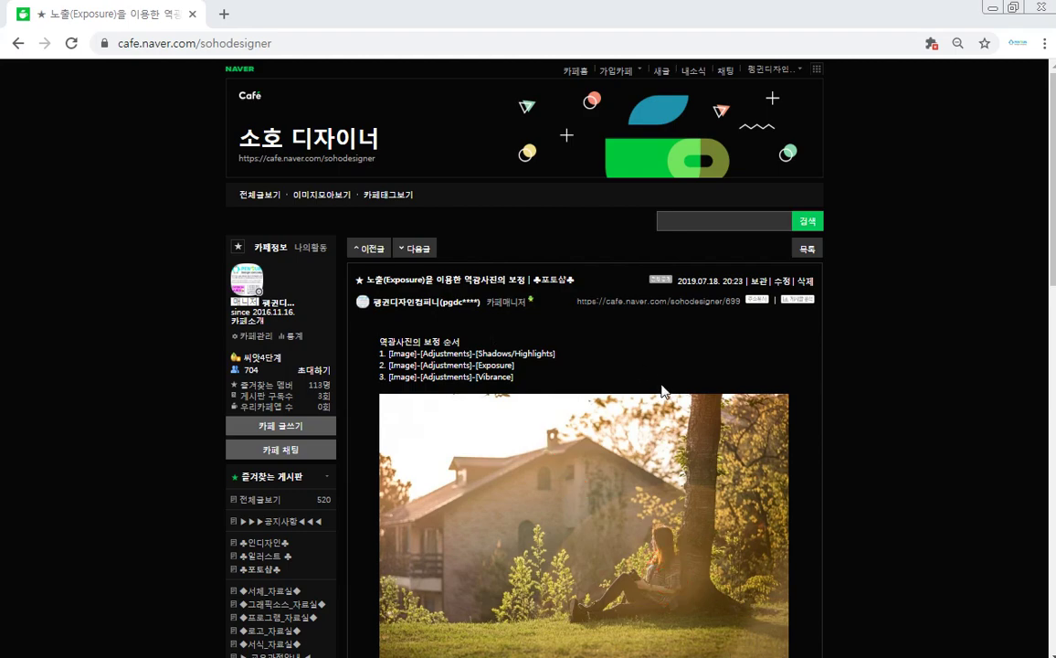
{"action": "key", "text": "ctrl+1"}
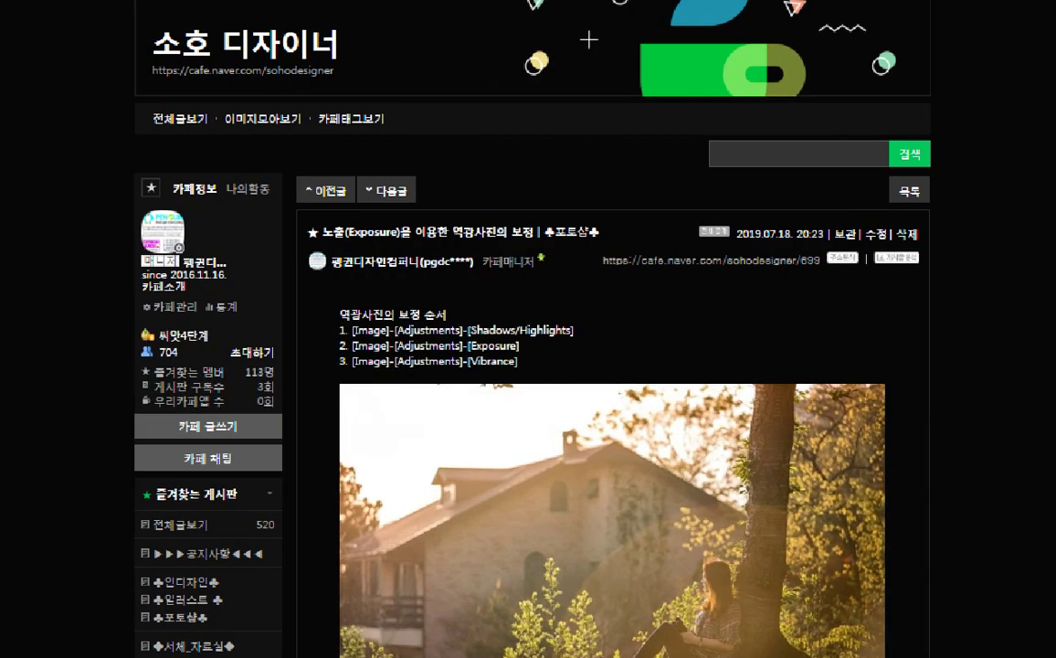
{"action": "left_click", "coordinate": [529, 482]}
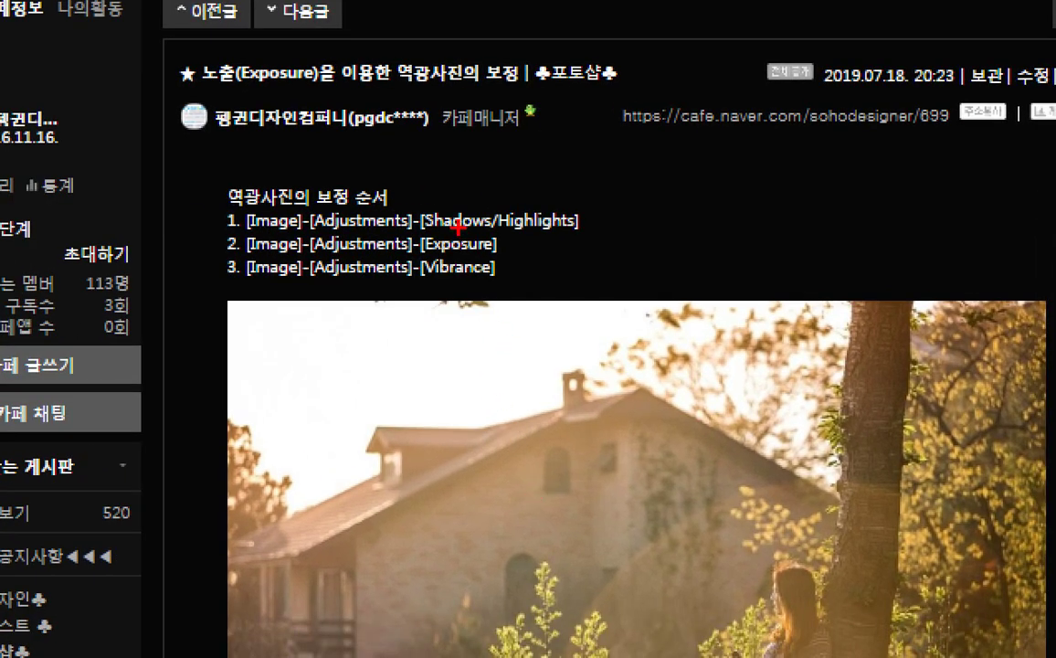
{"action": "left_click_drag", "start_coordinate": [413, 203], "coordinate": [598, 235]}
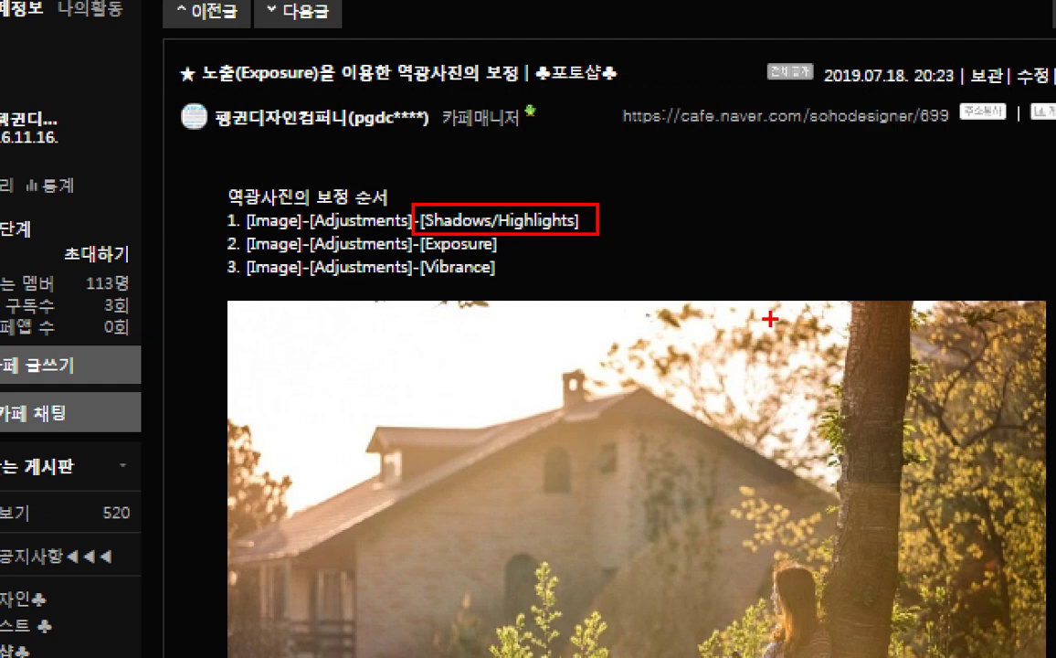
{"action": "mouse_move", "coordinate": [600, 217]}
{"action": "left_mouse_down"}
{"action": "mouse_move", "coordinate": [656, 217]}
{"action": "mouse_move", "coordinate": [670, 228]}
{"action": "left_mouse_up"}
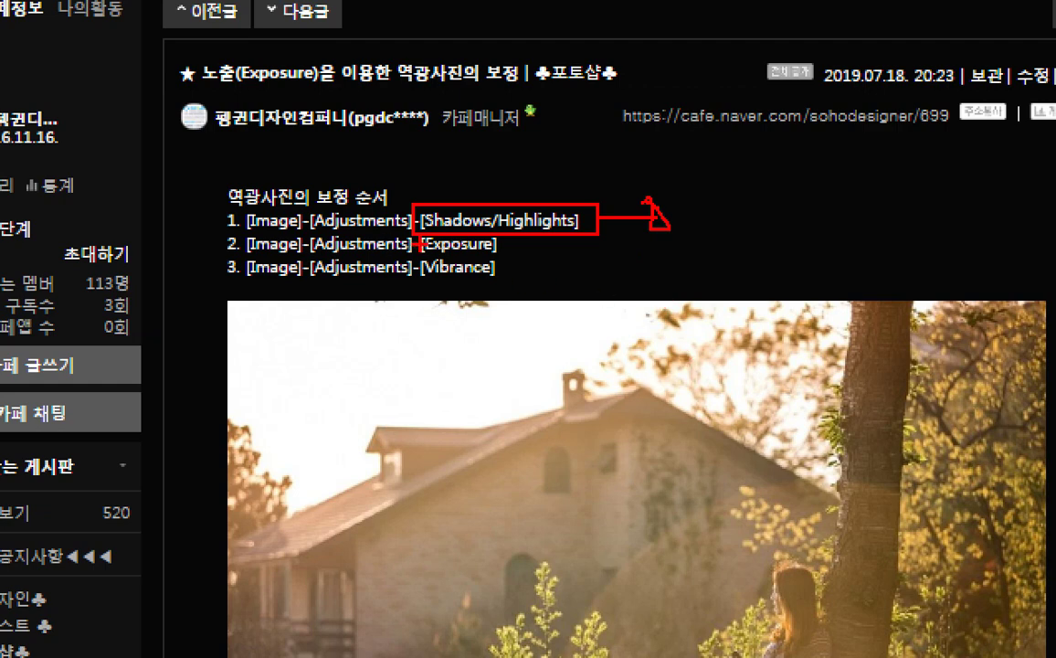
{"action": "left_click_drag", "start_coordinate": [442, 235], "coordinate": [506, 259]}
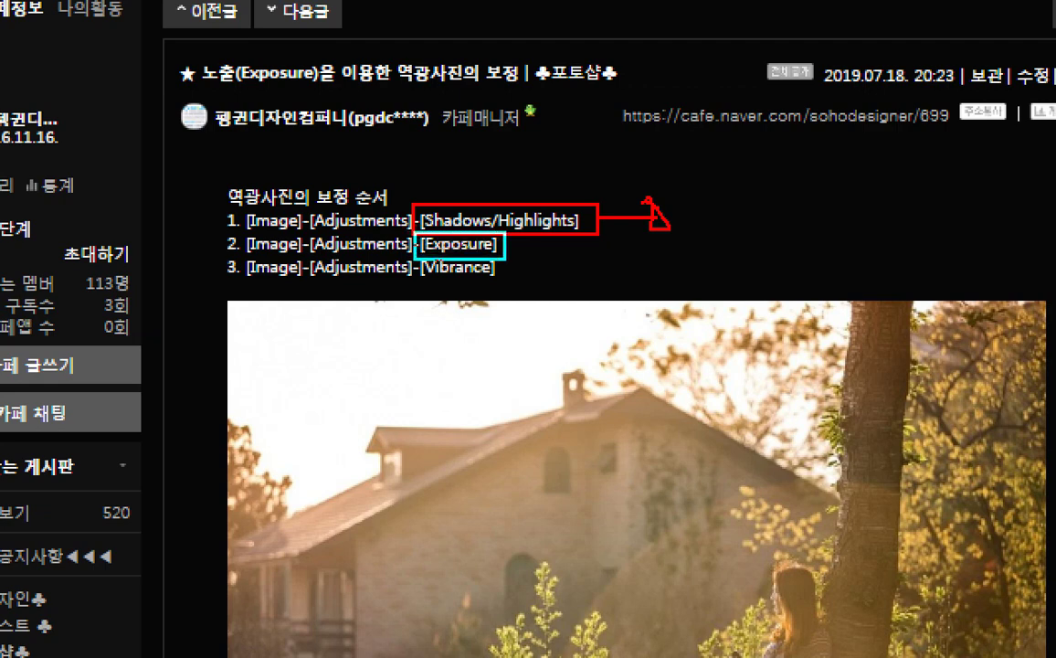
{"action": "left_click_drag", "start_coordinate": [408, 245], "coordinate": [232, 245]}
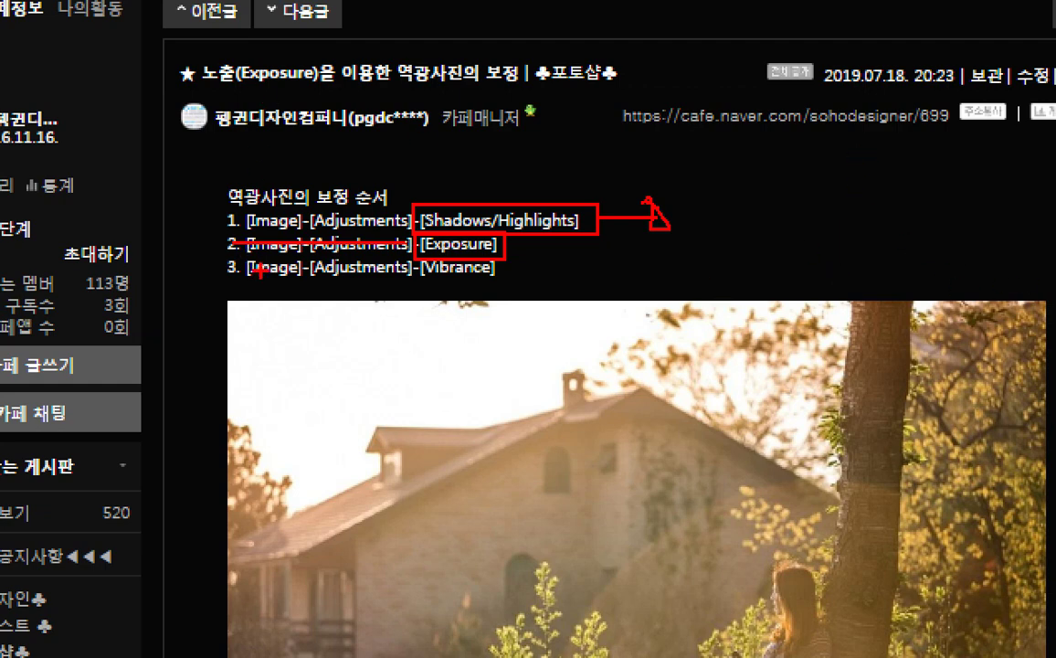
{"action": "left_click_drag", "start_coordinate": [236, 196], "coordinate": [412, 239]}
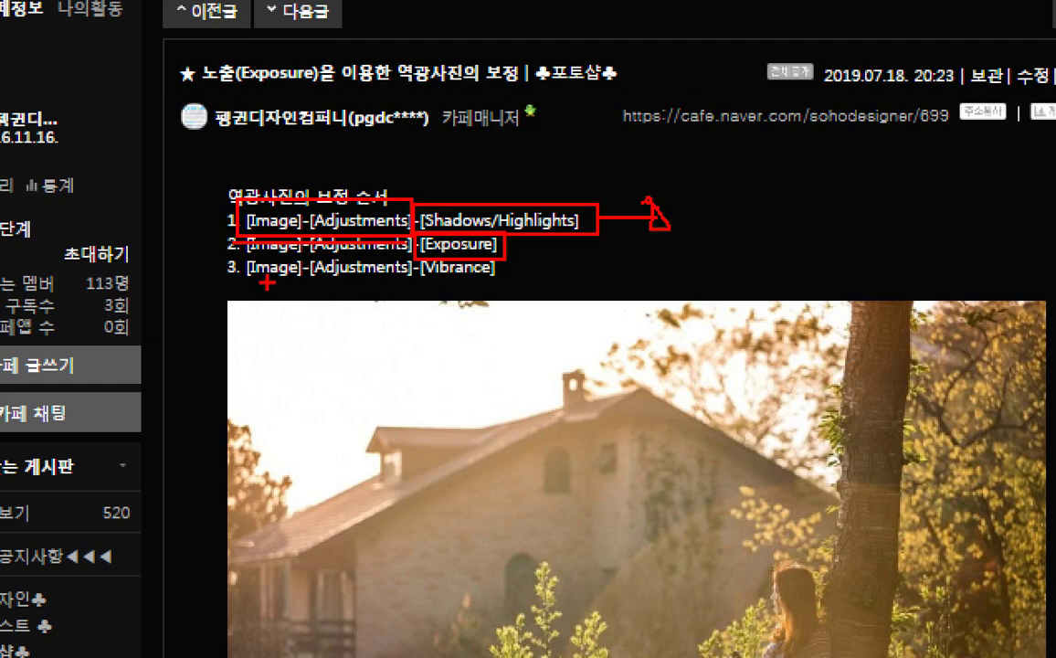
{"action": "mouse_move", "coordinate": [416, 252]}
{"action": "left_mouse_down"}
{"action": "mouse_move", "coordinate": [476, 281]}
{"action": "mouse_move", "coordinate": [510, 283]}
{"action": "left_mouse_up"}
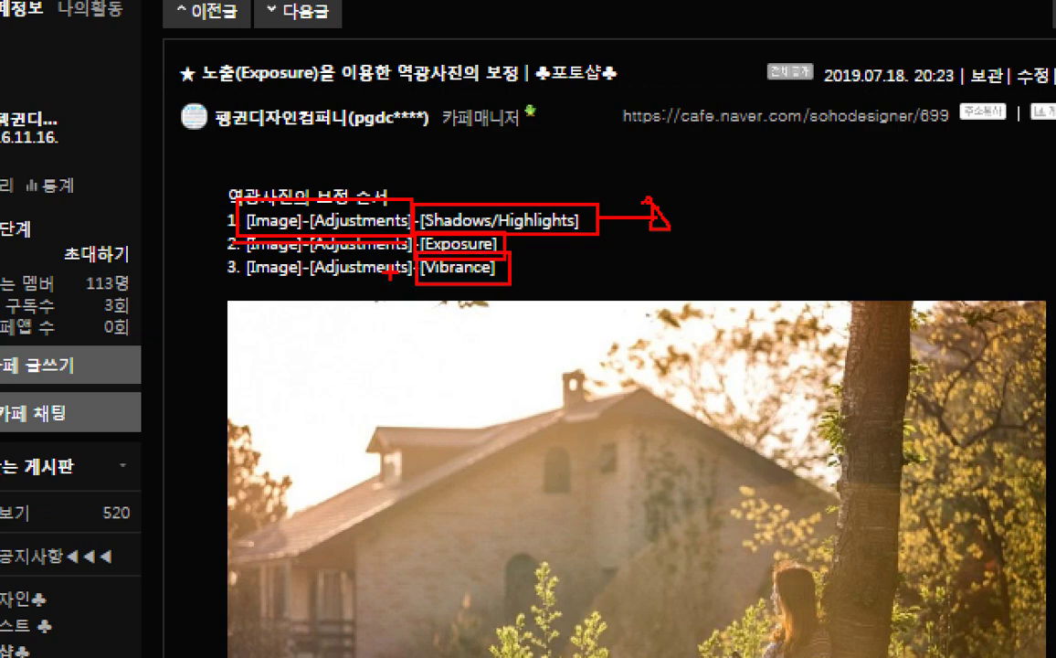
{"action": "left_click_drag", "start_coordinate": [415, 266], "coordinate": [212, 267]}
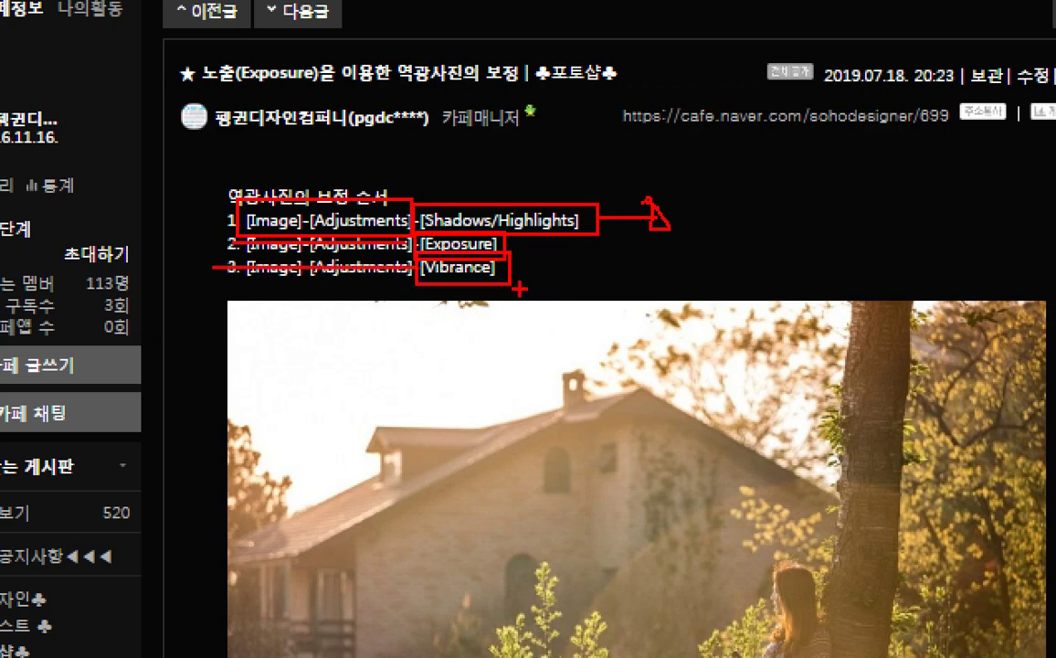
{"action": "mouse_move", "coordinate": [517, 276]}
{"action": "left_mouse_down"}
{"action": "mouse_move", "coordinate": [539, 276]}
{"action": "mouse_move", "coordinate": [519, 274]}
{"action": "left_mouse_up"}
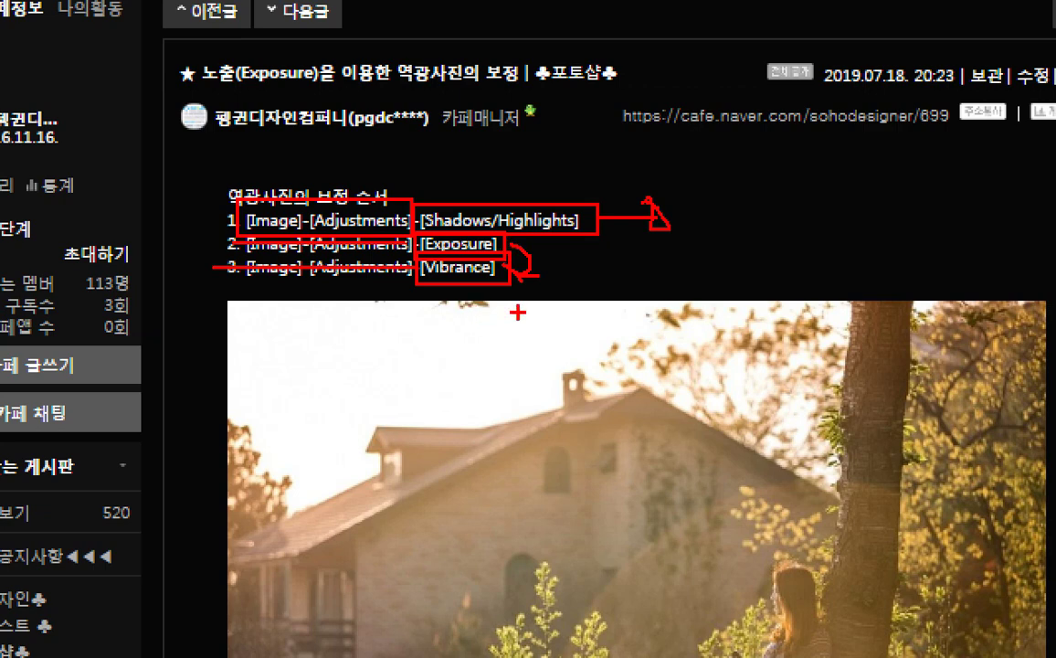
{"action": "mouse_move", "coordinate": [593, 350]}
{"action": "left_mouse_down"}
{"action": "mouse_move", "coordinate": [510, 279]}
{"action": "mouse_move", "coordinate": [500, 309]}
{"action": "mouse_move", "coordinate": [523, 285]}
{"action": "left_mouse_up"}
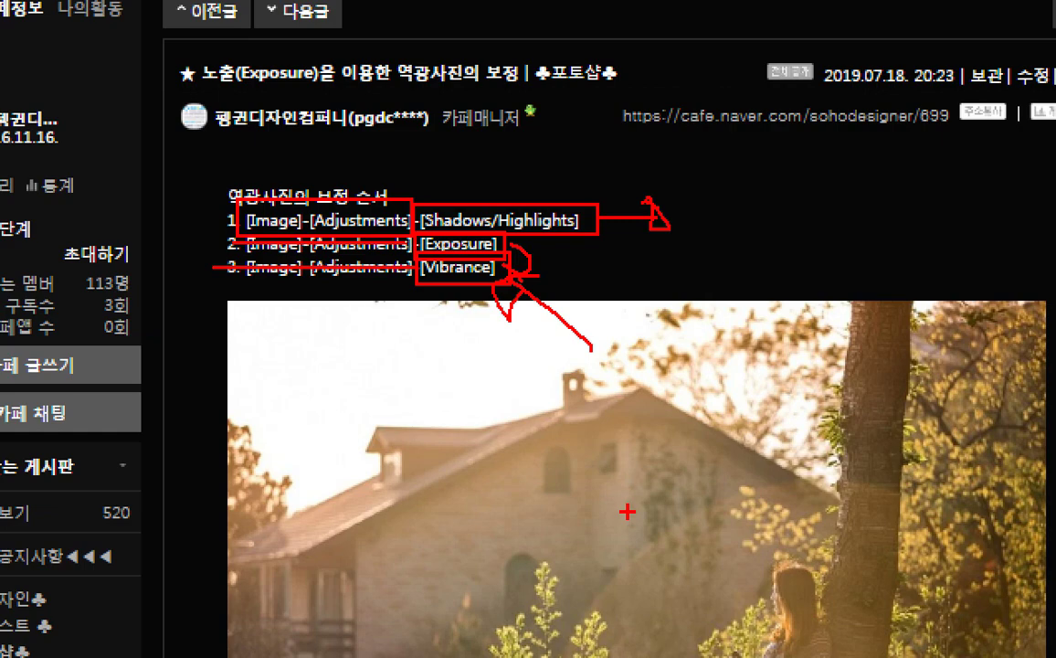
{"action": "key", "text": "Escape"}
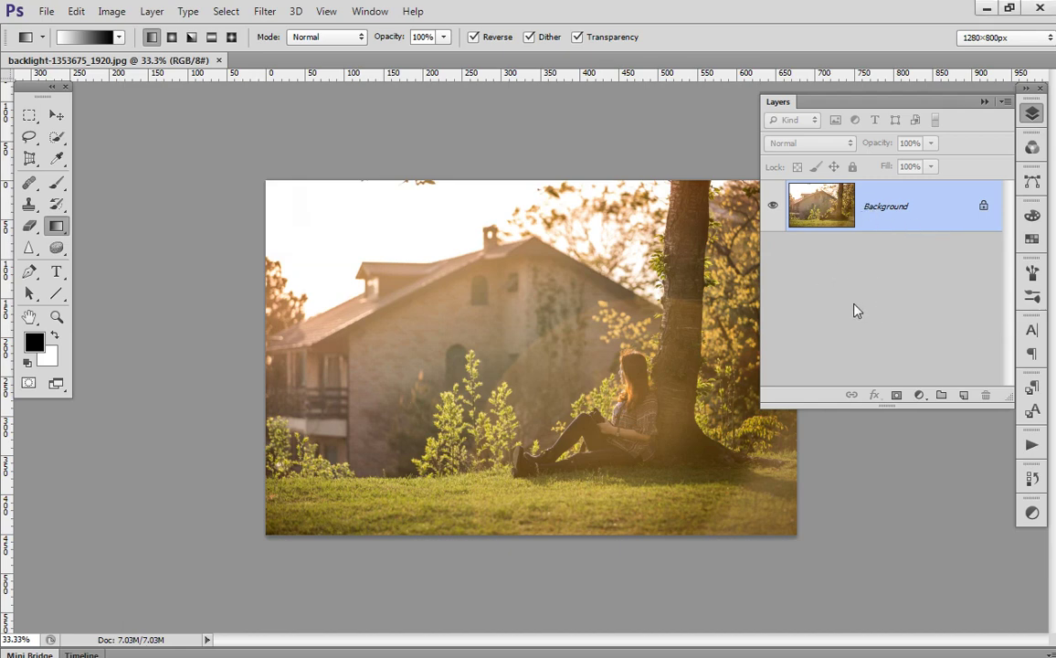
Duplicate the Background layer of the backlit photo and hide the original
{"action": "key", "text": "ctrl+j"}
{"action": "left_click", "coordinate": [773, 257]}
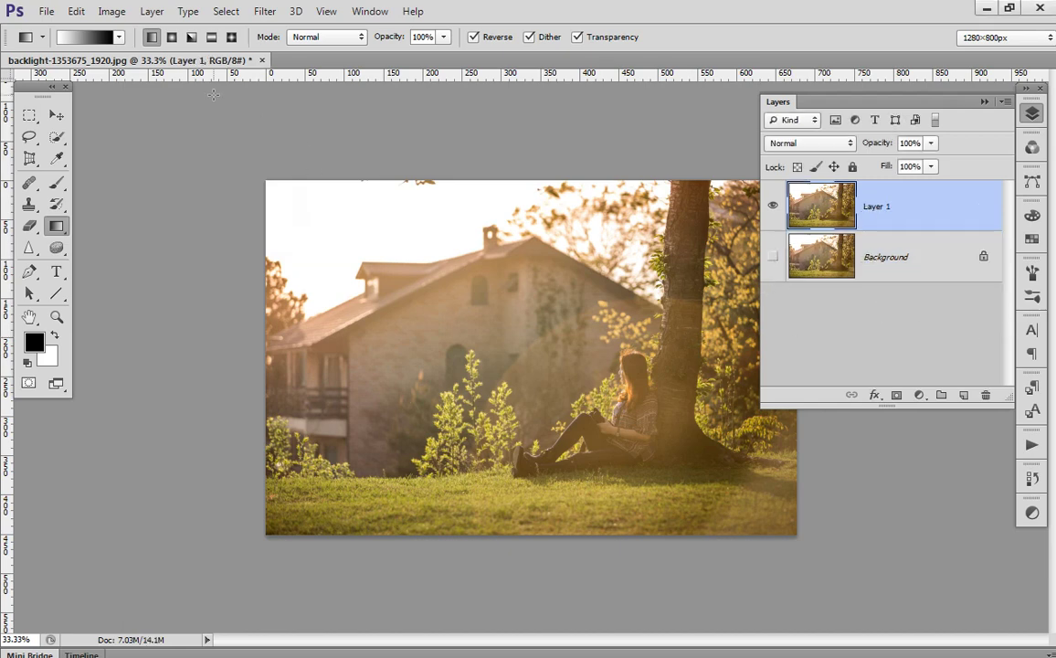
Apply a Shadows/Highlights adjustment to Layer 1 with shadows at 59% and highlights at 17%
{"action": "left_click", "coordinate": [113, 12]}
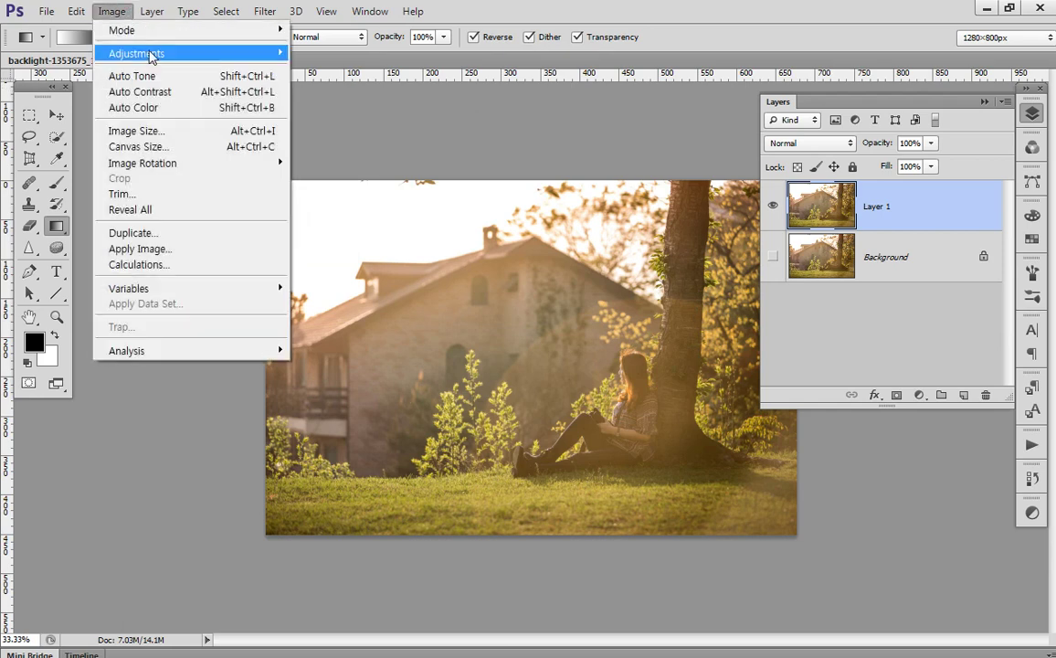
{"action": "mouse_move", "coordinate": [151, 57]}
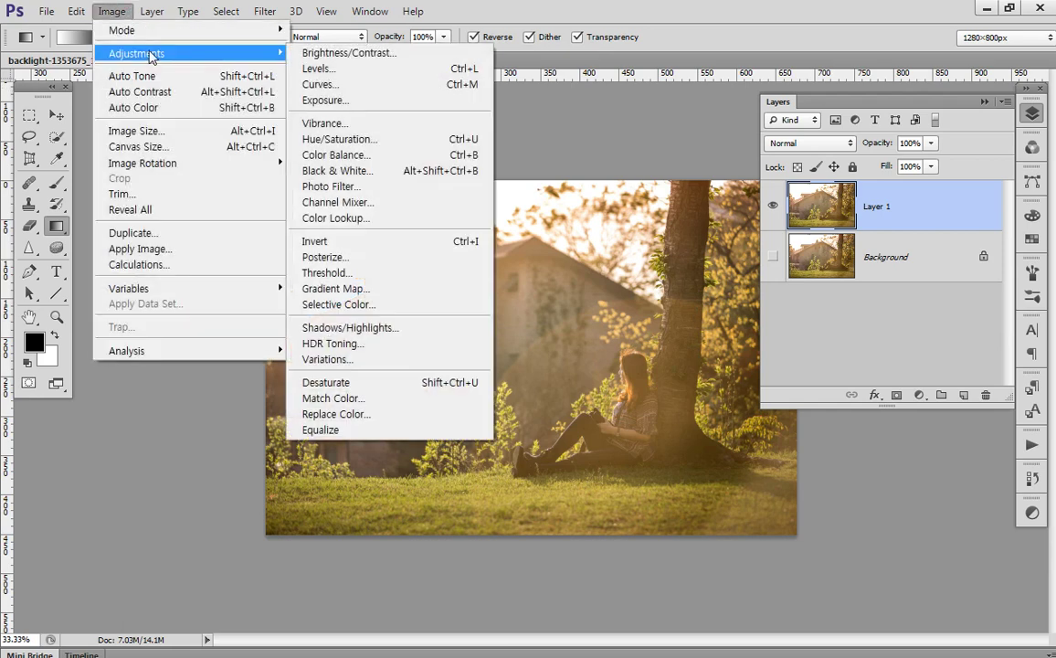
{"action": "left_click", "coordinate": [402, 337]}
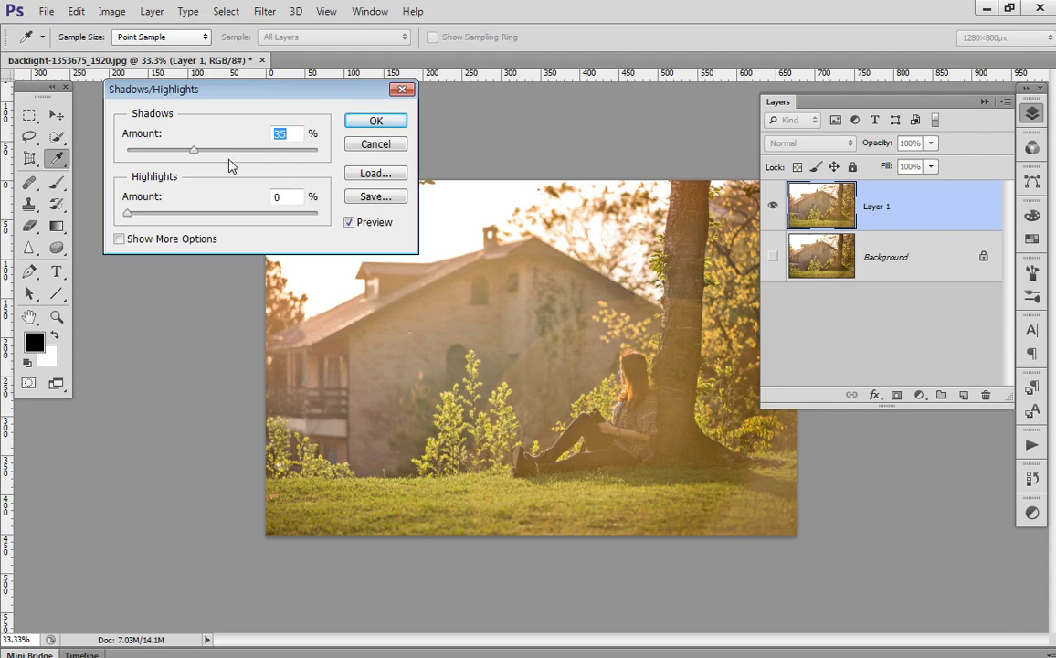
{"action": "left_click_drag", "start_coordinate": [234, 155], "coordinate": [263, 156]}
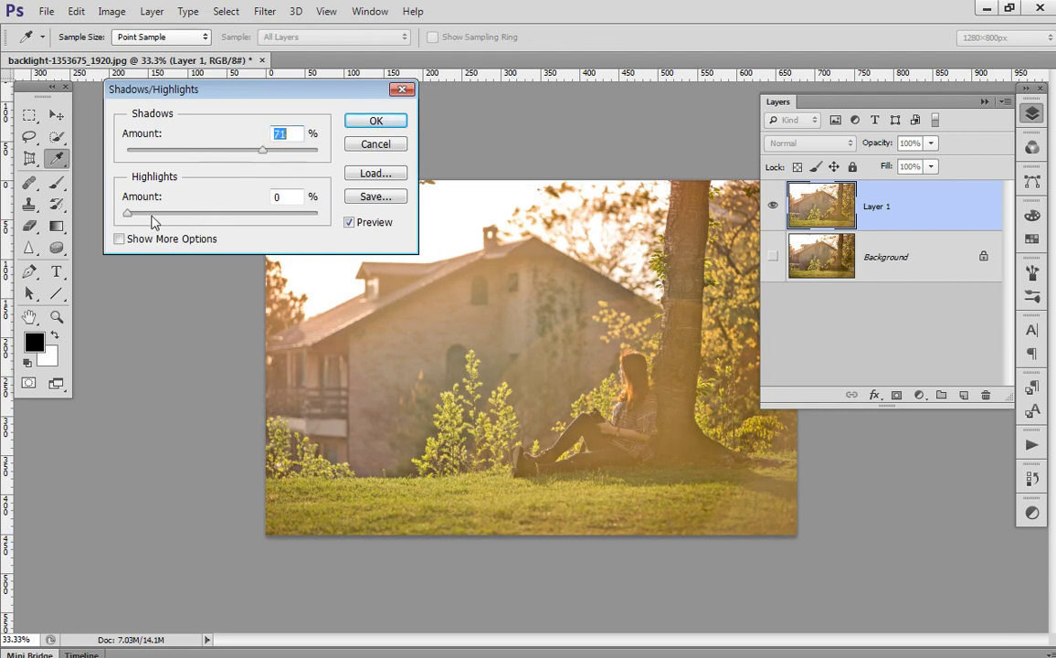
{"action": "left_click_drag", "start_coordinate": [128, 213], "coordinate": [153, 214]}
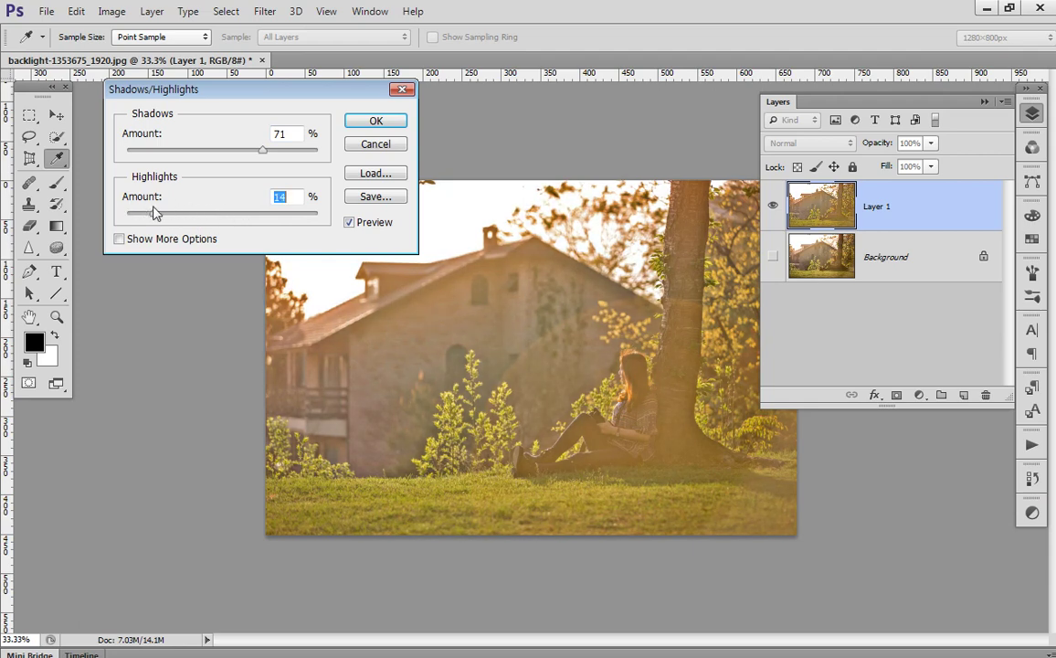
{"action": "left_click_drag", "start_coordinate": [263, 150], "coordinate": [267, 150]}
{"action": "mouse_move", "coordinate": [258, 152]}
{"action": "left_mouse_down"}
{"action": "mouse_move", "coordinate": [219, 150]}
{"action": "mouse_move", "coordinate": [240, 151]}
{"action": "left_mouse_up"}
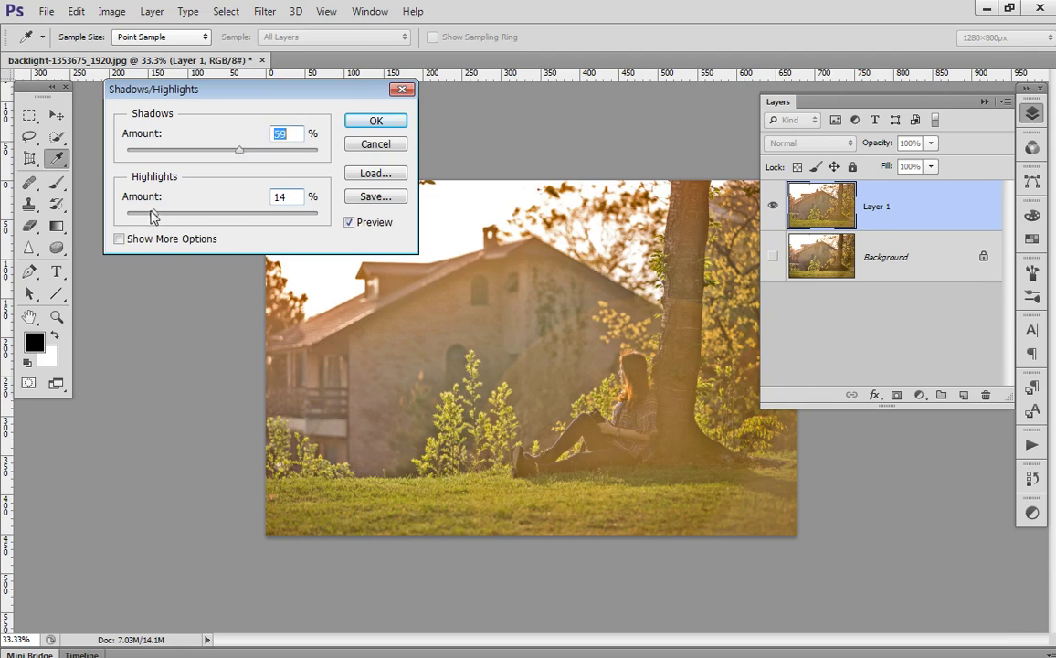
{"action": "left_click_drag", "start_coordinate": [154, 213], "coordinate": [159, 215]}
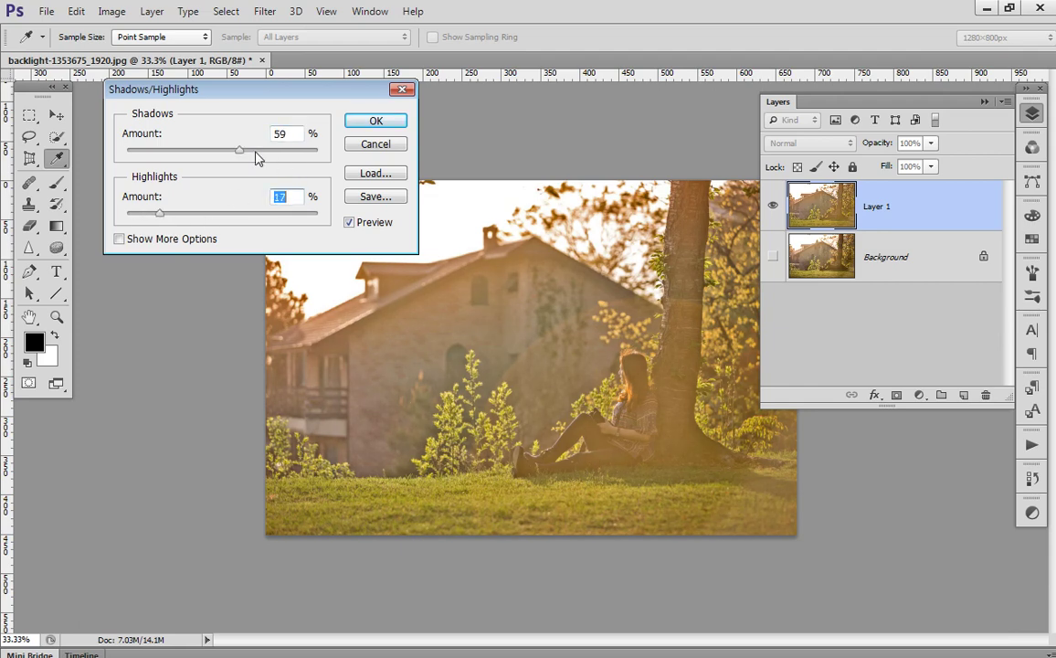
{"action": "left_click_drag", "start_coordinate": [260, 155], "coordinate": [257, 157]}
{"action": "left_click", "coordinate": [375, 120]}
{"action": "key", "text": "g"}
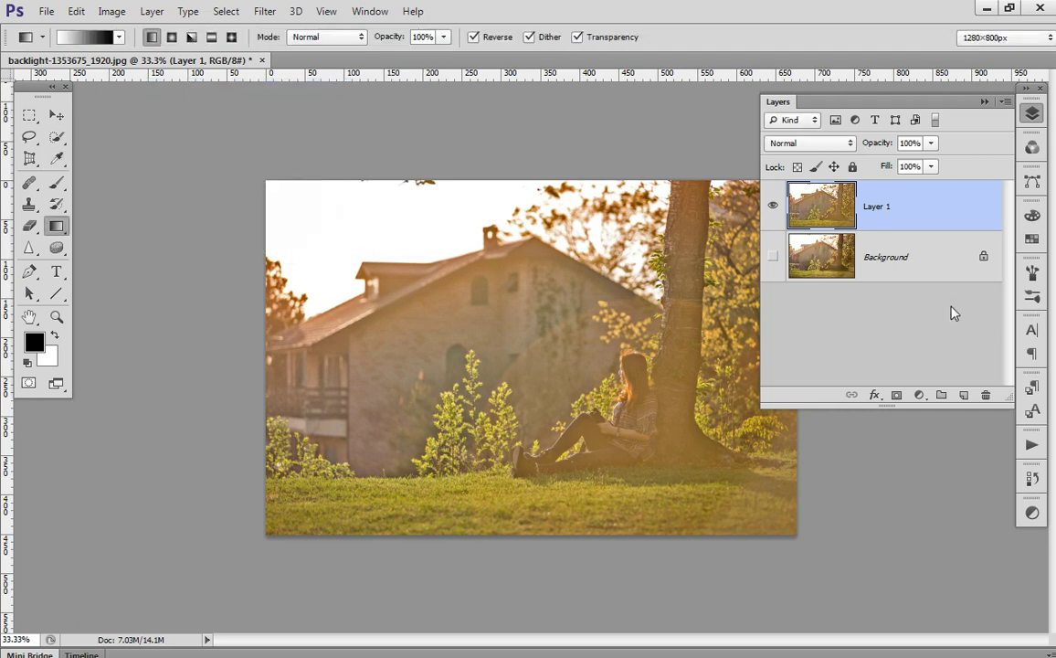
Shape an RGB S-curve for Layer 1 in Curves, with a raised highlight point and a shadow point at input 96, output 49
{"action": "key", "text": "i"}
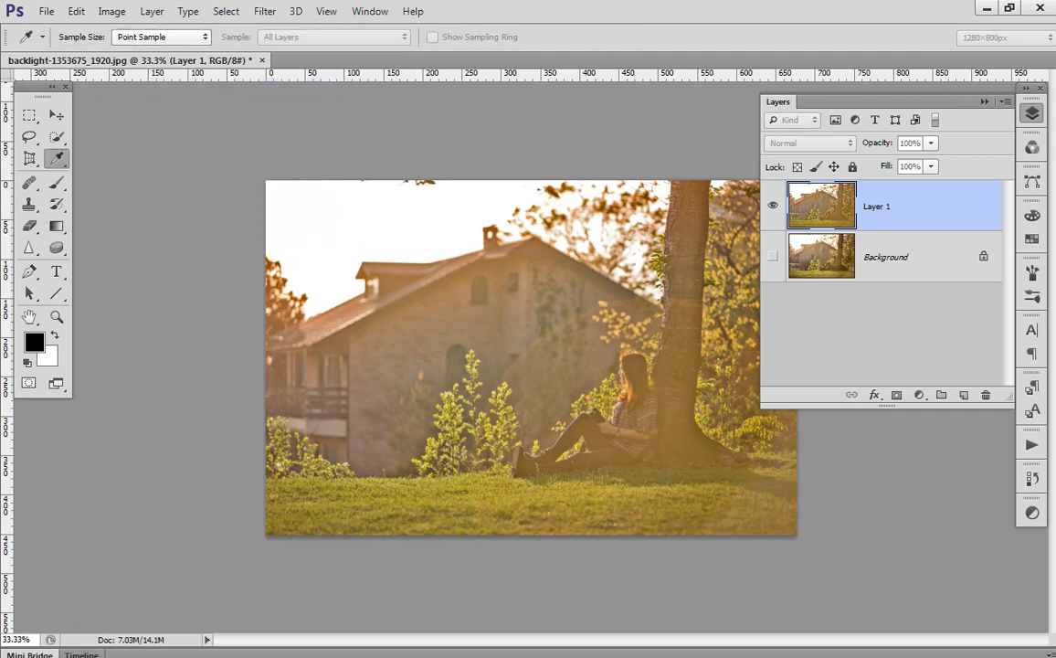
{"action": "key", "text": "ctrl+m"}
{"action": "left_click_drag", "start_coordinate": [734, 151], "coordinate": [314, 64]}
{"action": "left_click_drag", "start_coordinate": [336, 189], "coordinate": [322, 177]}
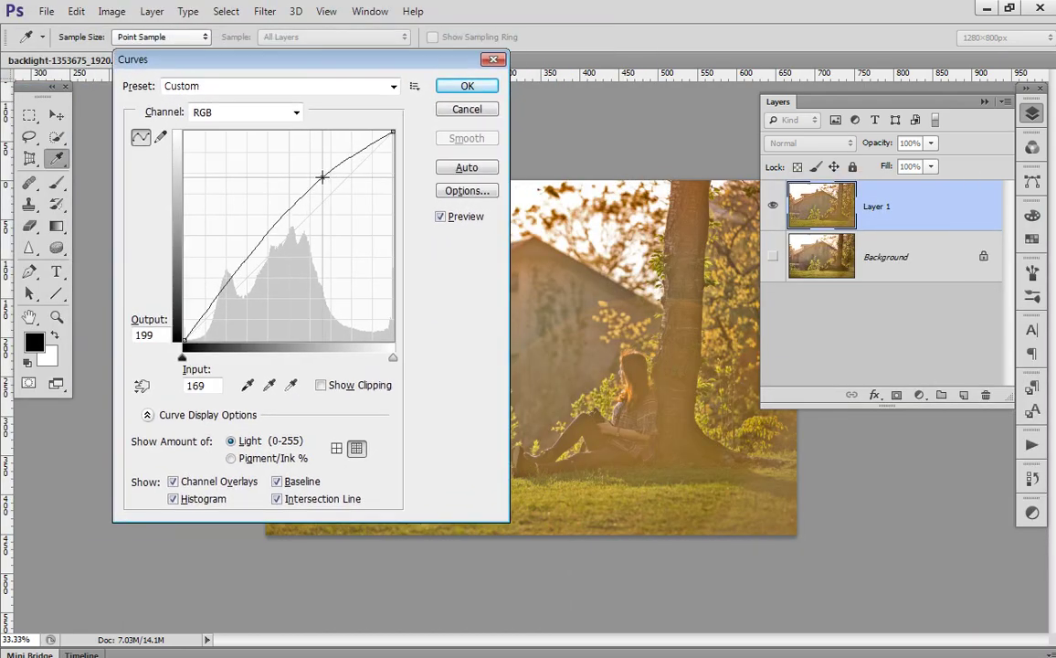
{"action": "left_click_drag", "start_coordinate": [247, 271], "coordinate": [260, 276]}
{"action": "left_click_drag", "start_coordinate": [316, 177], "coordinate": [325, 182]}
{"action": "left_click_drag", "start_coordinate": [256, 276], "coordinate": [262, 300]}
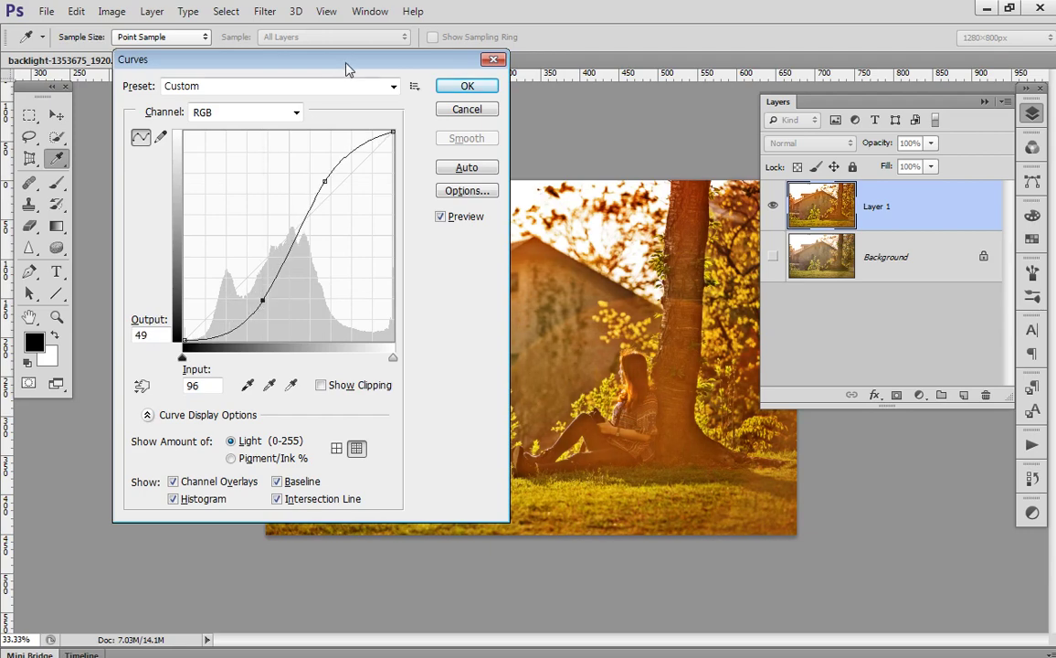
Refine the curve with the shadow point at input 85, output 61 and the highlight point at input 169, output 201, and apply it
{"action": "left_click_drag", "start_coordinate": [317, 59], "coordinate": [324, 82]}
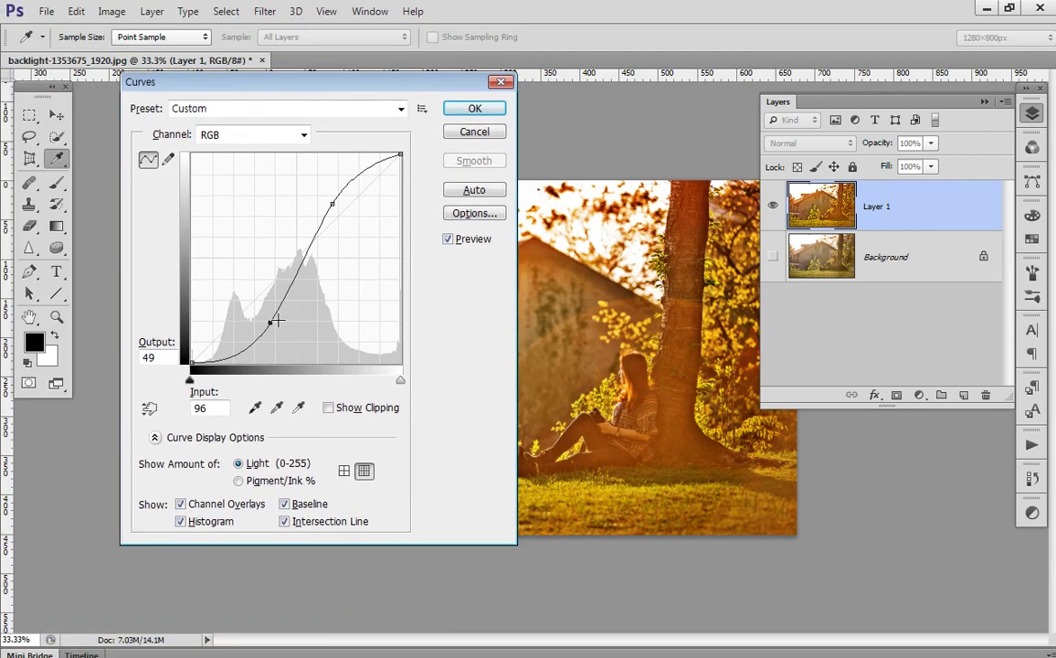
{"action": "left_click_drag", "start_coordinate": [270, 323], "coordinate": [262, 312]}
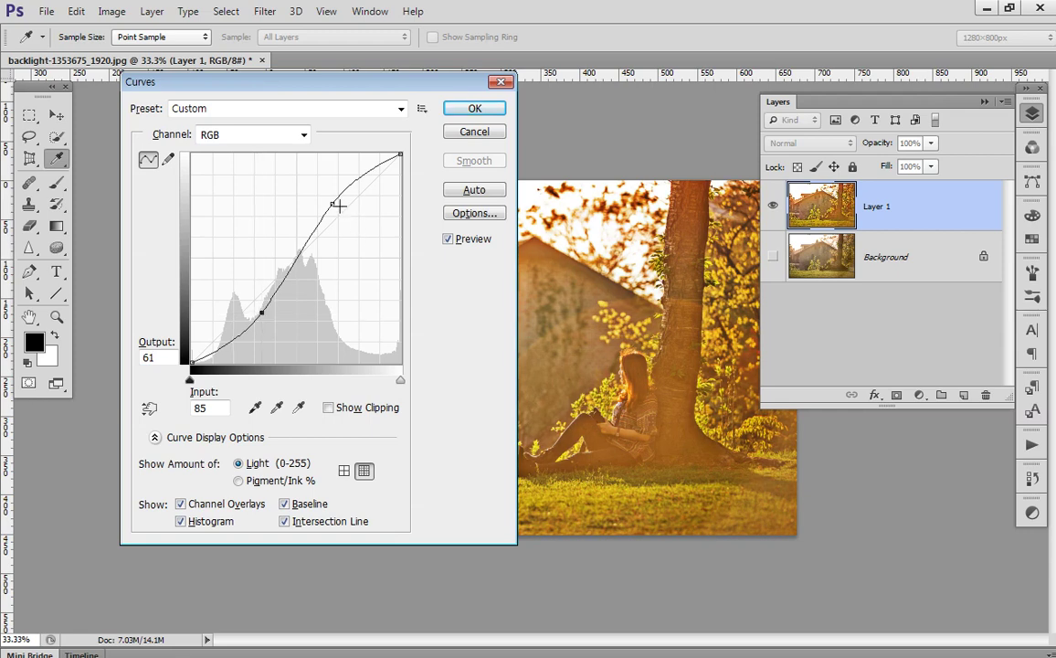
{"action": "left_click_drag", "start_coordinate": [332, 203], "coordinate": [332, 199]}
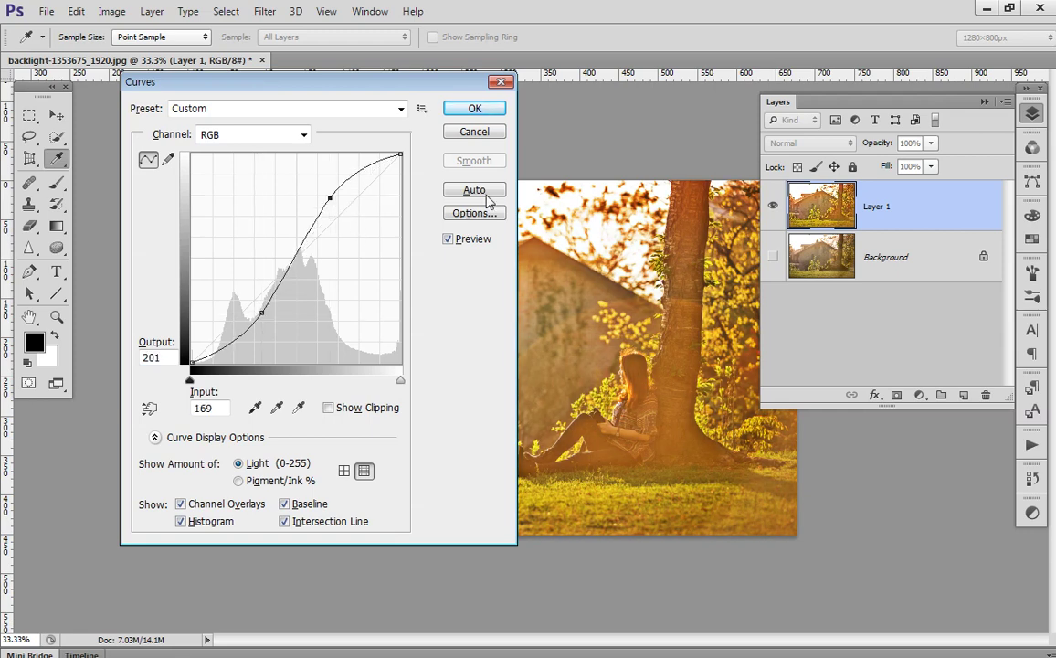
{"action": "left_click", "coordinate": [475, 109]}
{"action": "key", "text": "g"}
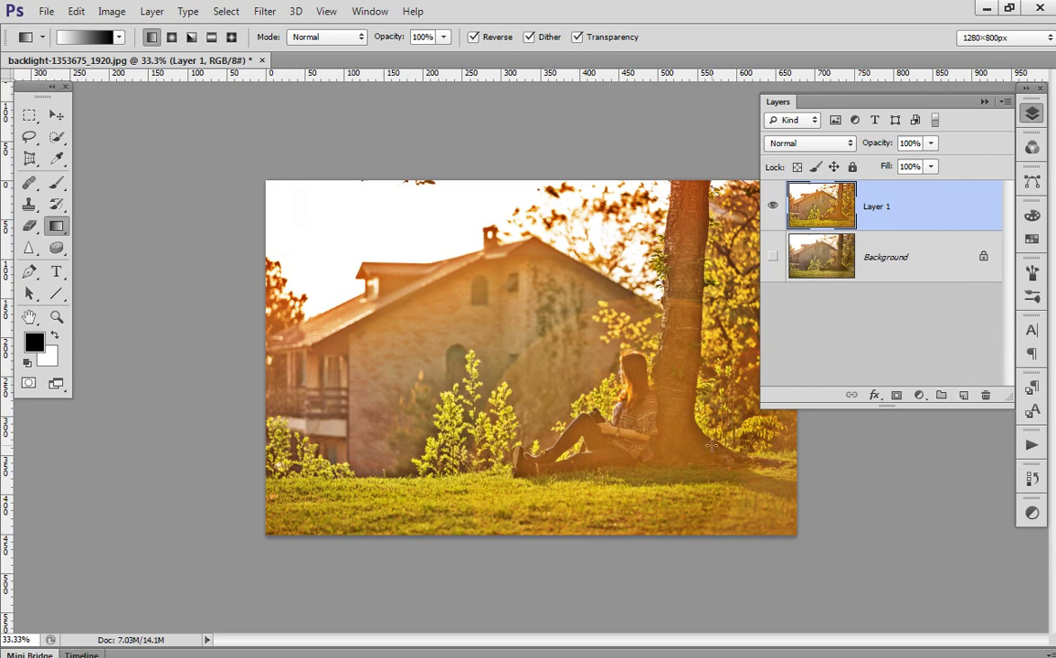
Add an Exposure adjustment layer clipped to Layer 1, with exposure +0.11 and offset -0.0248
{"action": "left_click", "coordinate": [919, 395]}
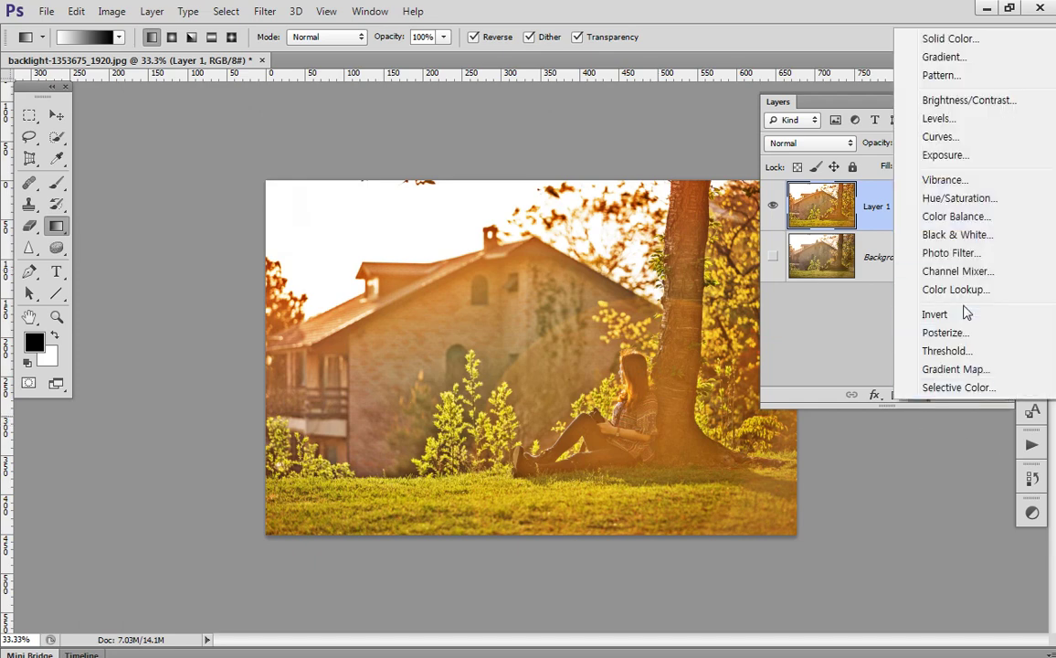
{"action": "left_click", "coordinate": [942, 155]}
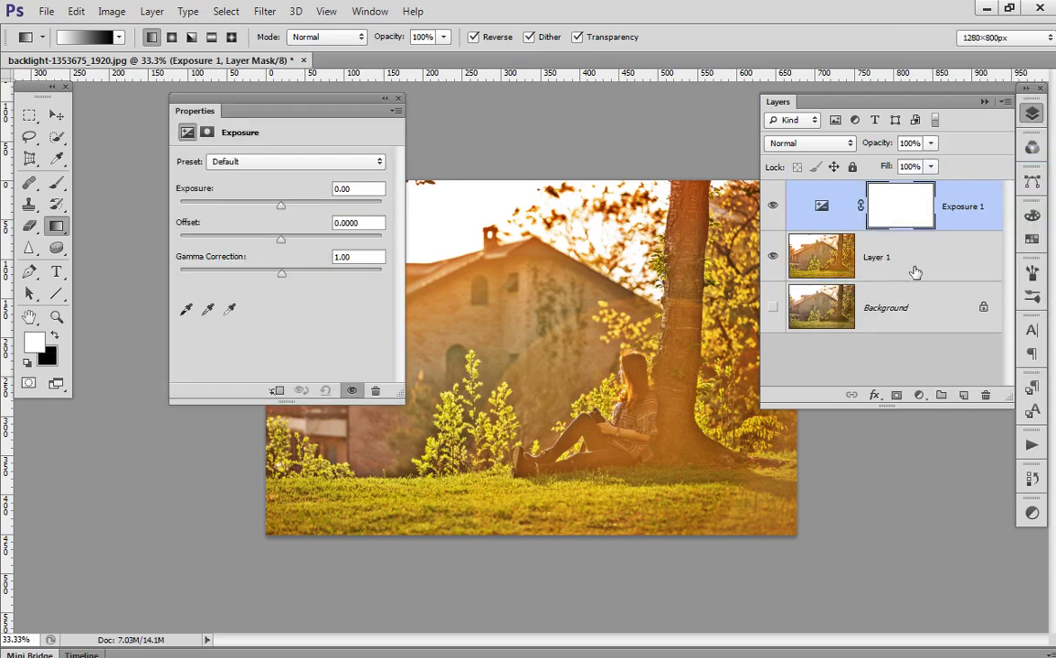
{"action": "key", "text": "ctrl+alt+g"}
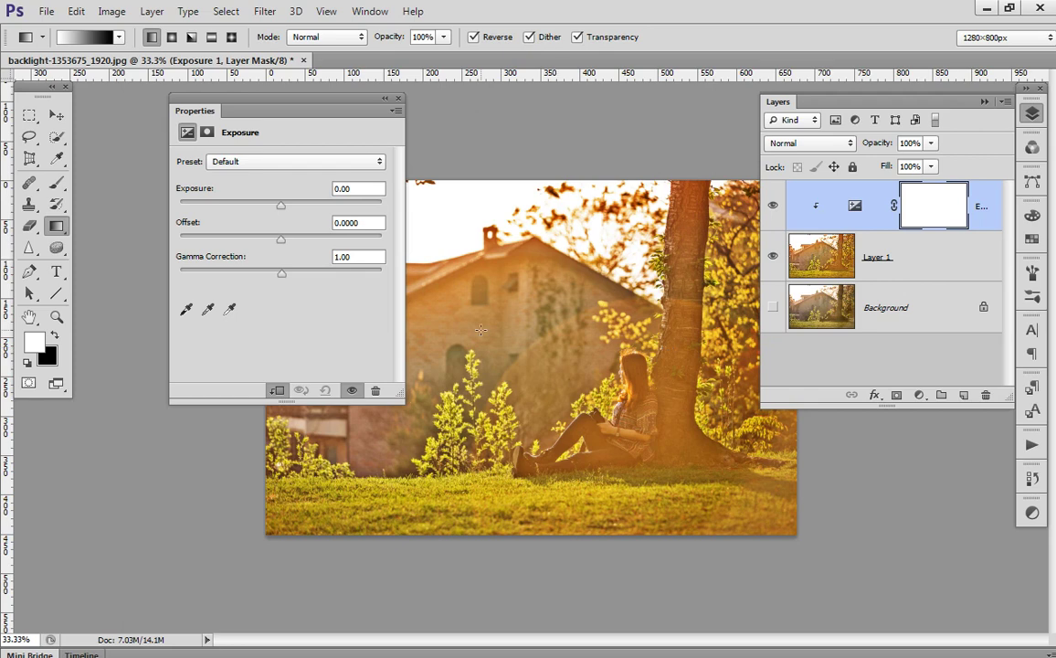
{"action": "mouse_move", "coordinate": [281, 206]}
{"action": "left_mouse_down"}
{"action": "mouse_move", "coordinate": [294, 212]}
{"action": "mouse_move", "coordinate": [283, 210]}
{"action": "mouse_move", "coordinate": [276, 242]}
{"action": "left_mouse_up"}
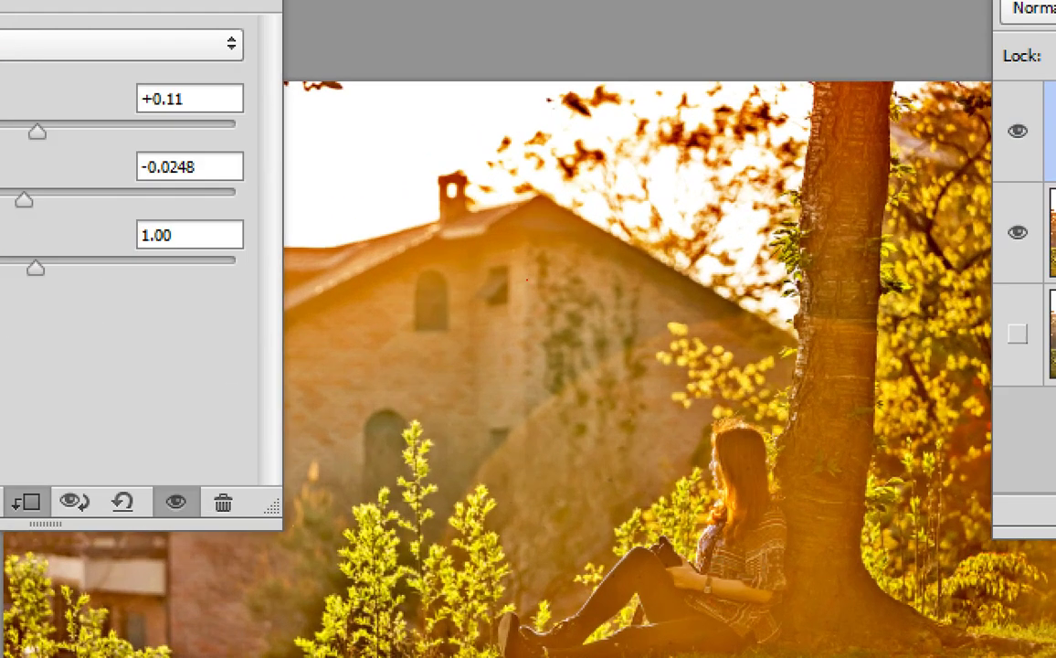
{"action": "left_click_drag", "start_coordinate": [564, 174], "coordinate": [568, 376]}
{"action": "mouse_move", "coordinate": [563, 108]}
{"action": "left_mouse_down"}
{"action": "mouse_move", "coordinate": [550, 99]}
{"action": "mouse_move", "coordinate": [553, 112]}
{"action": "left_mouse_up"}
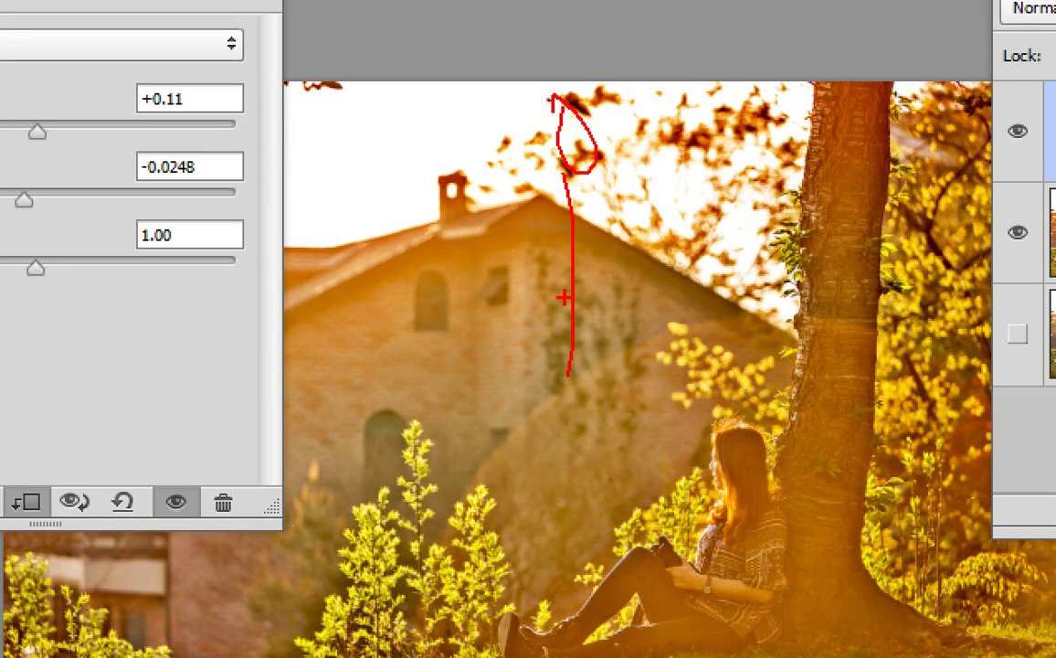
{"action": "left_click_drag", "start_coordinate": [566, 174], "coordinate": [571, 370]}
{"action": "mouse_move", "coordinate": [530, 266]}
{"action": "left_mouse_down"}
{"action": "mouse_move", "coordinate": [617, 266]}
{"action": "mouse_move", "coordinate": [592, 299]}
{"action": "left_mouse_up"}
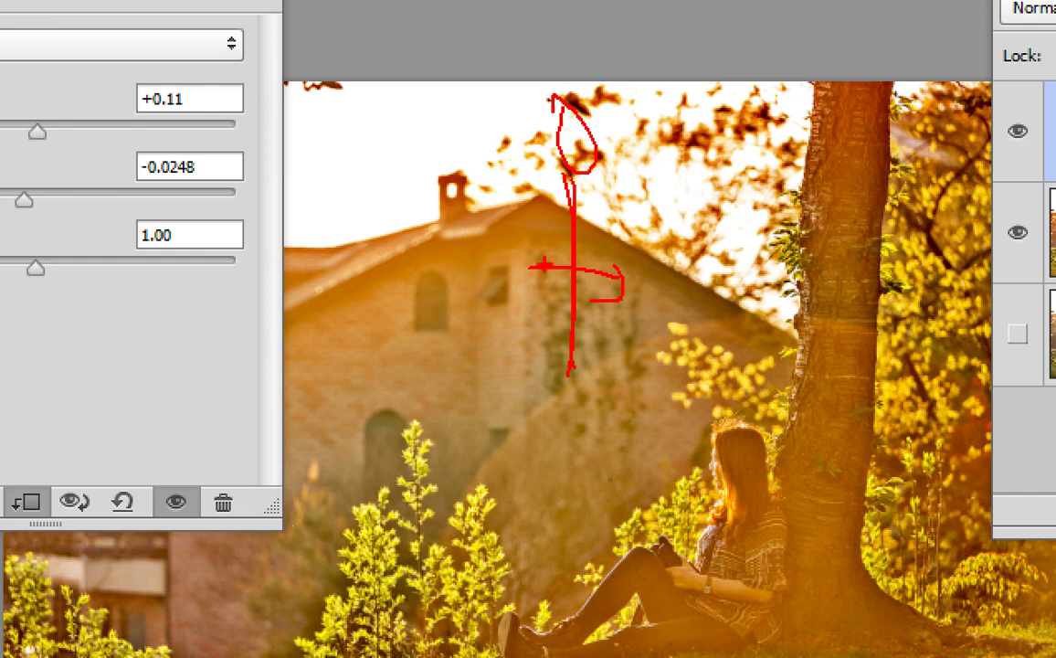
{"action": "left_click_drag", "start_coordinate": [539, 249], "coordinate": [530, 267]}
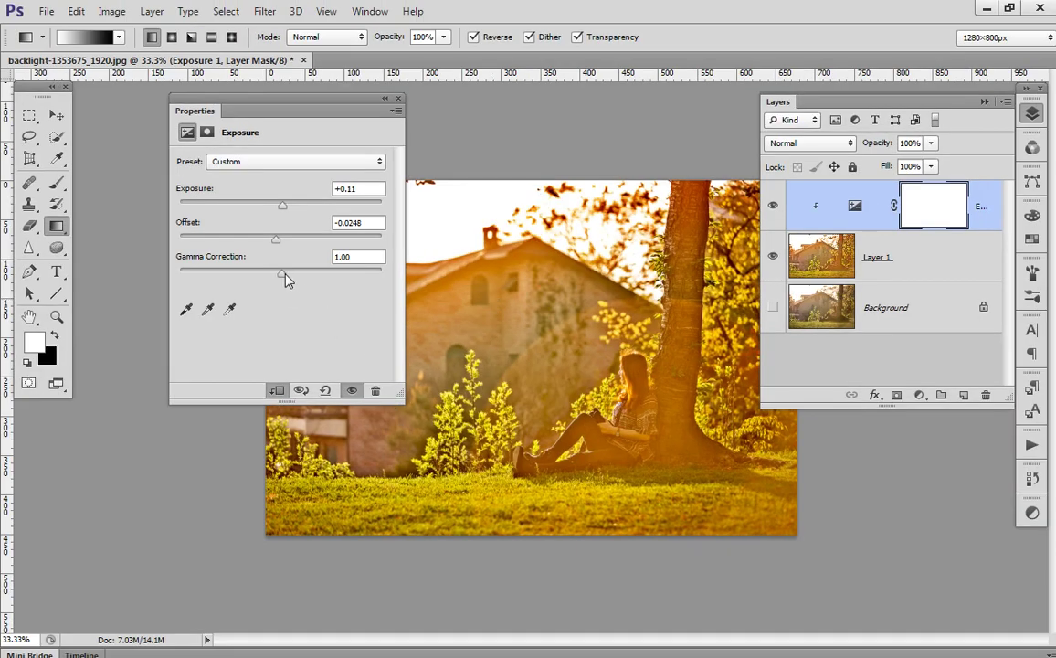
Set the Exposure adjustment's gamma correction to 0.80 and move its settings clear of the house in the photo
{"action": "left_click_drag", "start_coordinate": [283, 274], "coordinate": [300, 279]}
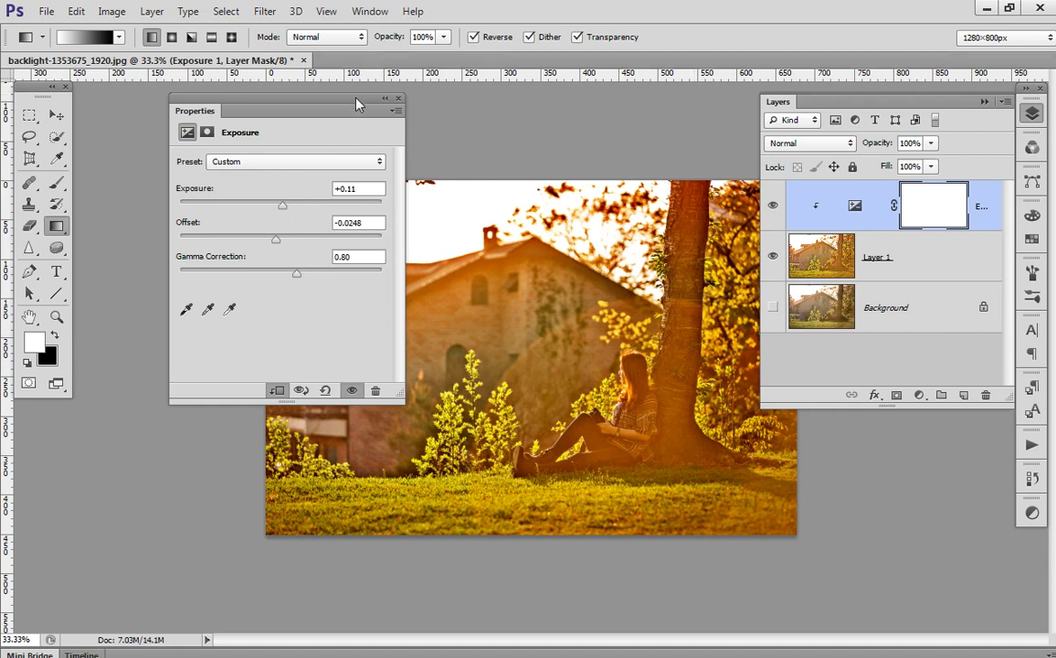
{"action": "left_click_drag", "start_coordinate": [356, 103], "coordinate": [283, 148]}
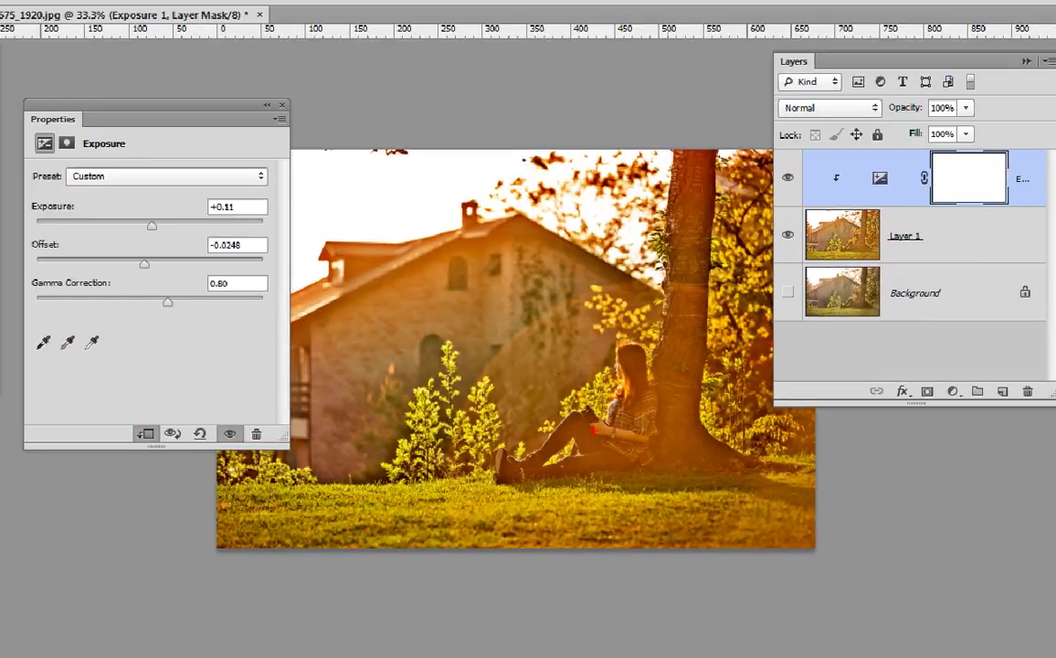
{"action": "mouse_move", "coordinate": [550, 268]}
{"action": "left_mouse_down"}
{"action": "mouse_move", "coordinate": [569, 296]}
{"action": "mouse_move", "coordinate": [605, 280]}
{"action": "mouse_move", "coordinate": [580, 342]}
{"action": "mouse_move", "coordinate": [595, 341]}
{"action": "mouse_move", "coordinate": [553, 268]}
{"action": "mouse_move", "coordinate": [592, 340]}
{"action": "left_mouse_up"}
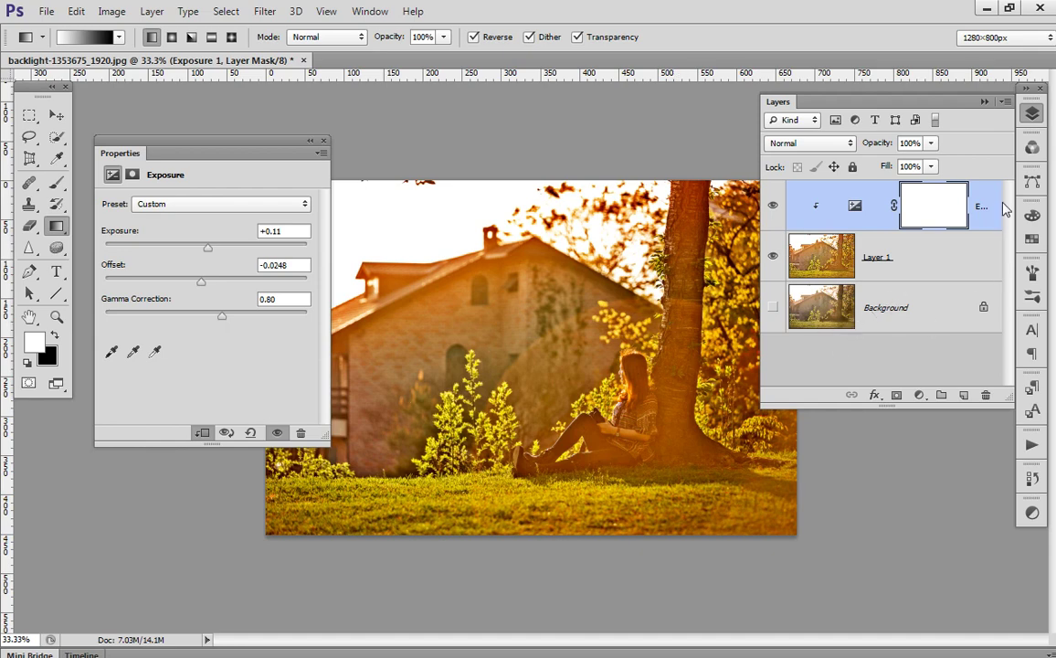
Add a Vibrance adjustment layer above the Exposure adjustment and clip it to Layer 1
{"action": "left_click", "coordinate": [920, 394]}
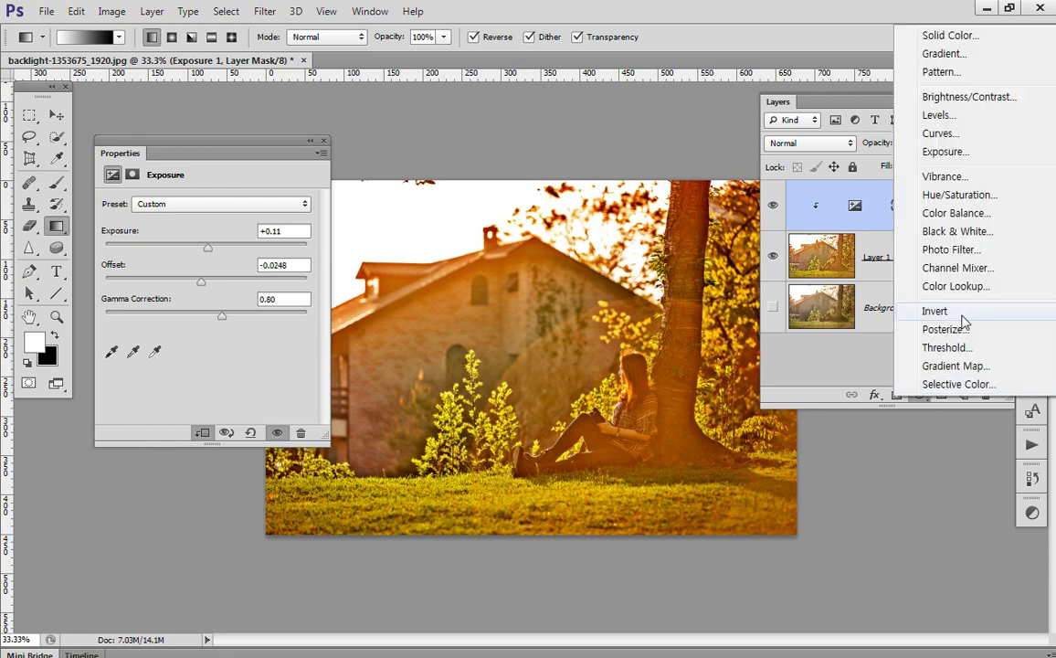
{"action": "left_click", "coordinate": [950, 176]}
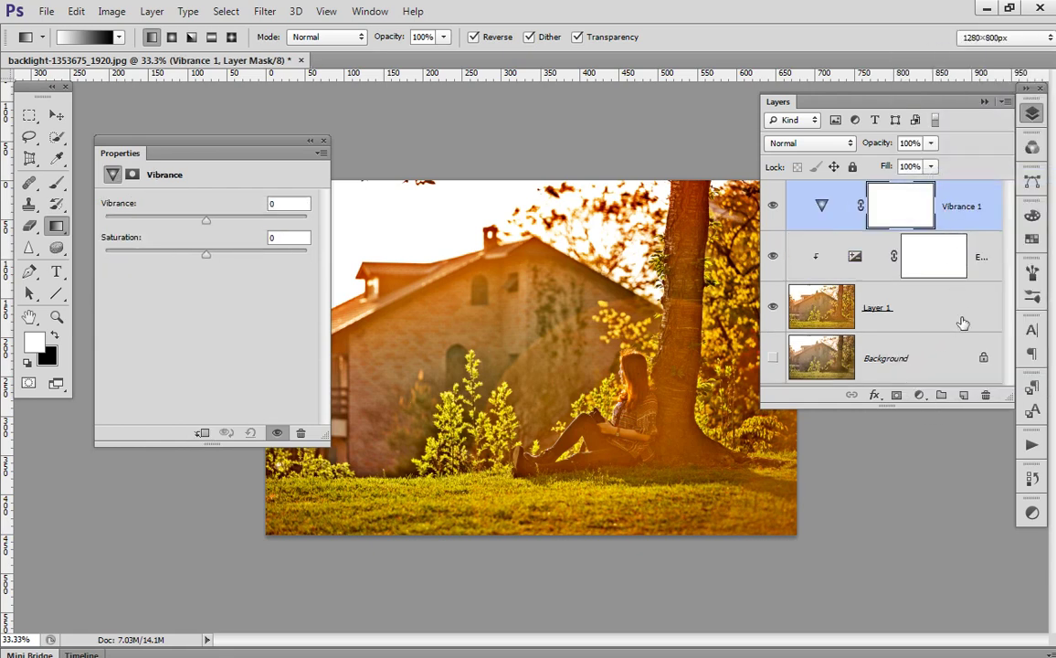
{"action": "key", "text": "ctrl+alt+g"}
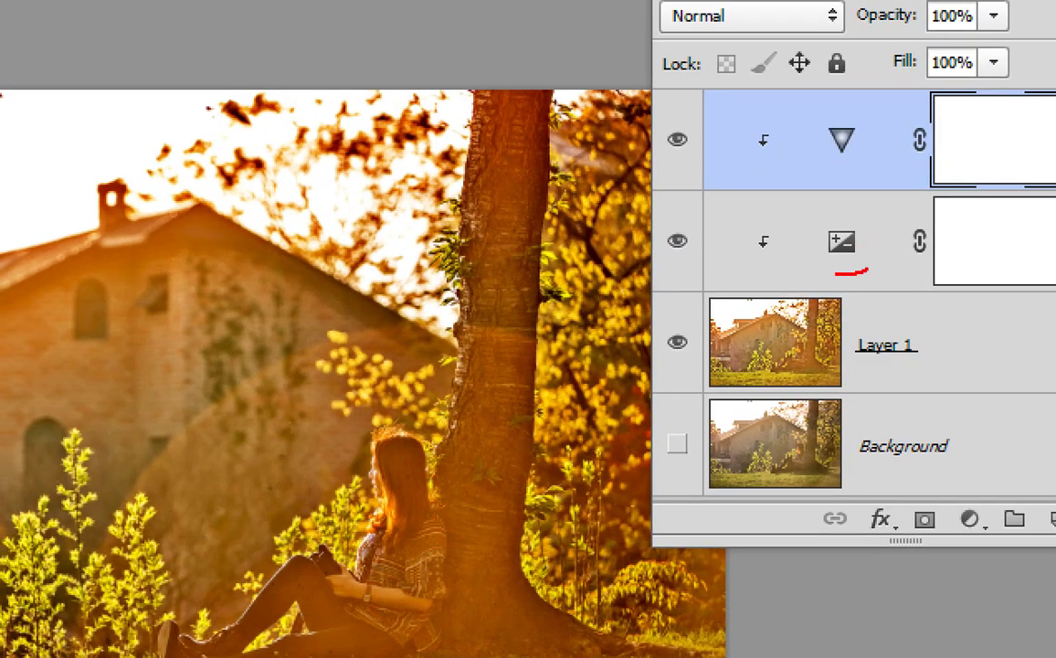
{"action": "mouse_move", "coordinate": [836, 273]}
{"action": "left_mouse_down"}
{"action": "mouse_move", "coordinate": [870, 215]}
{"action": "mouse_move", "coordinate": [870, 271]}
{"action": "left_mouse_up"}
{"action": "mouse_move", "coordinate": [787, 135]}
{"action": "left_mouse_down"}
{"action": "mouse_move", "coordinate": [763, 136]}
{"action": "mouse_move", "coordinate": [759, 183]}
{"action": "mouse_move", "coordinate": [785, 161]}
{"action": "mouse_move", "coordinate": [749, 170]}
{"action": "mouse_move", "coordinate": [772, 192]}
{"action": "left_mouse_up"}
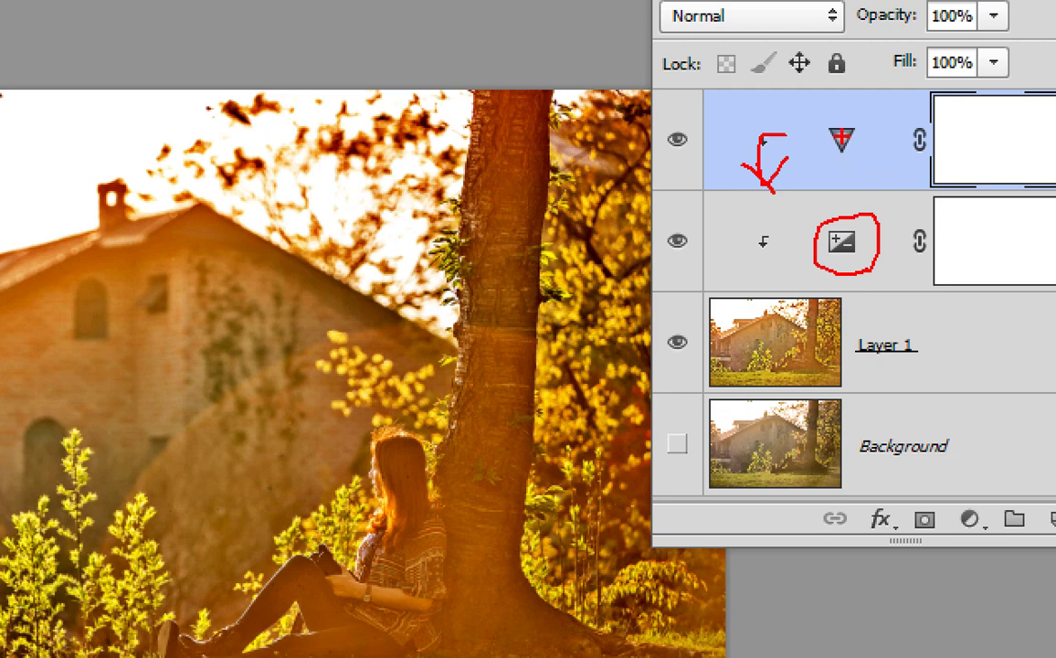
{"action": "left_click_drag", "start_coordinate": [821, 115], "coordinate": [869, 168]}
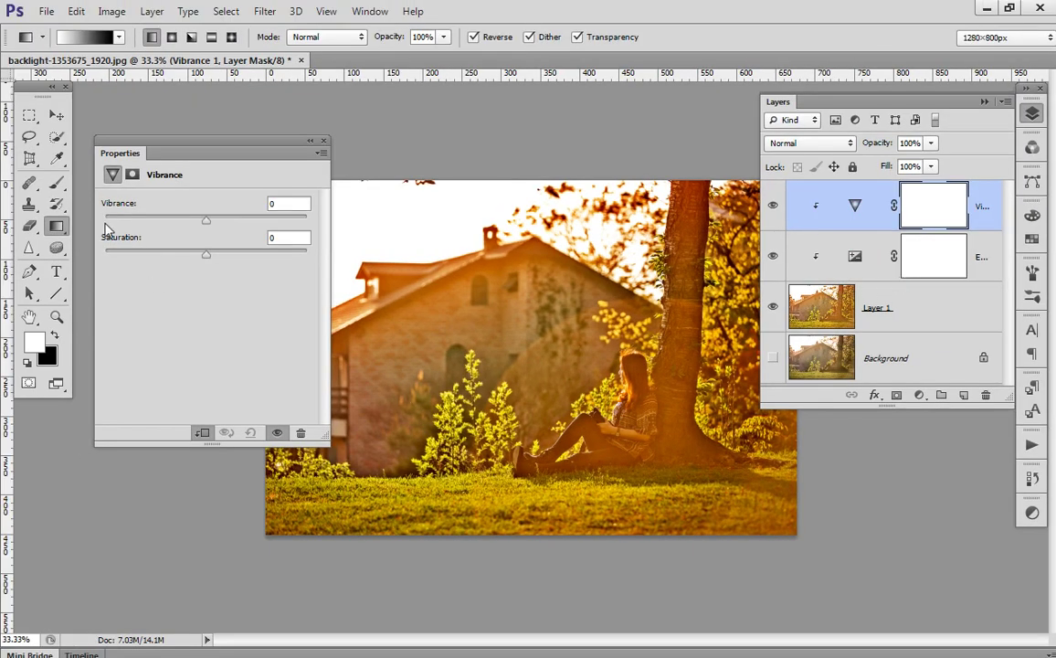
Set the Vibrance adjustment layer's saturation to -22 and its vibrance to +100
{"action": "mouse_move", "coordinate": [203, 258]}
{"action": "left_mouse_down"}
{"action": "mouse_move", "coordinate": [181, 258]}
{"action": "mouse_move", "coordinate": [196, 256]}
{"action": "mouse_move", "coordinate": [181, 263]}
{"action": "mouse_move", "coordinate": [198, 269]}
{"action": "left_mouse_up"}
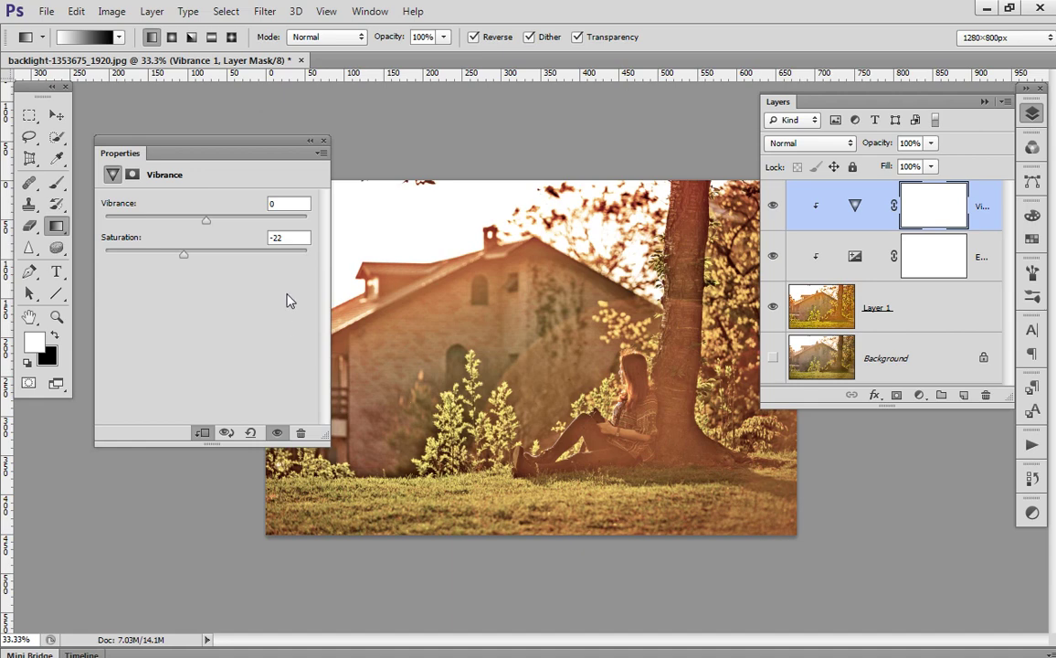
{"action": "left_click_drag", "start_coordinate": [230, 223], "coordinate": [329, 226]}
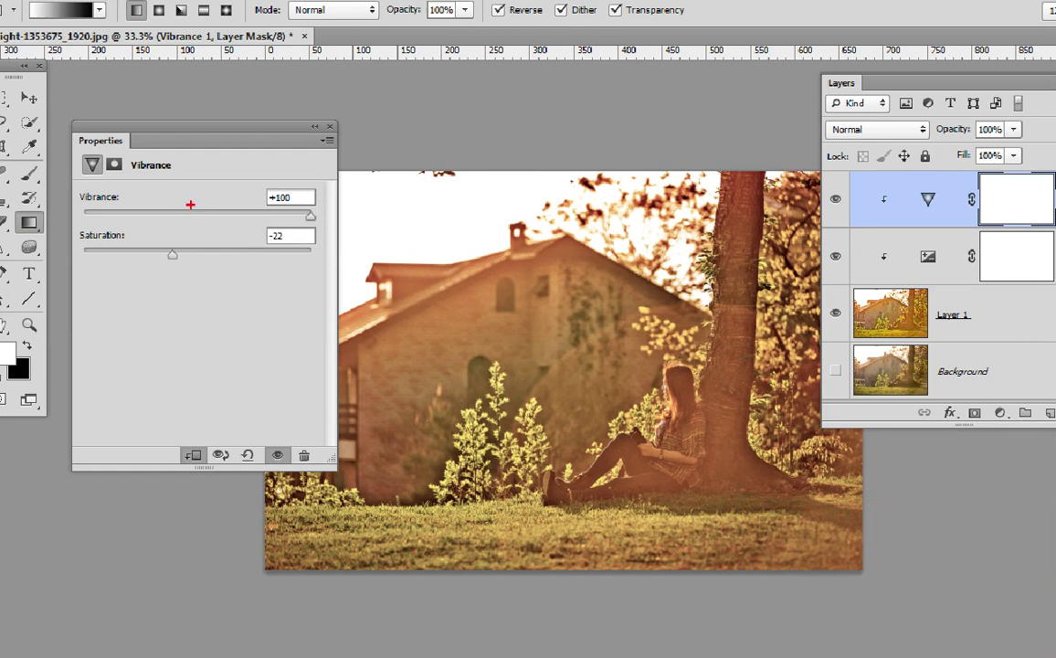
{"action": "mouse_move", "coordinate": [190, 202]}
{"action": "left_mouse_down"}
{"action": "mouse_move", "coordinate": [313, 224]}
{"action": "mouse_move", "coordinate": [258, 209]}
{"action": "left_mouse_up"}
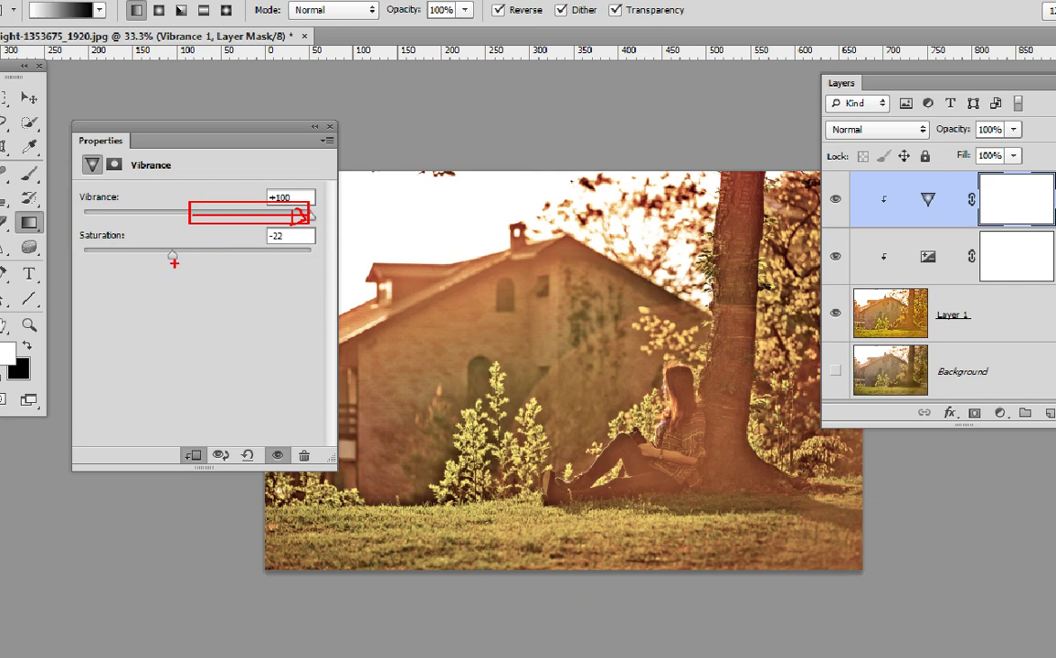
{"action": "left_click_drag", "start_coordinate": [194, 217], "coordinate": [189, 312]}
{"action": "left_click_drag", "start_coordinate": [186, 247], "coordinate": [195, 267]}
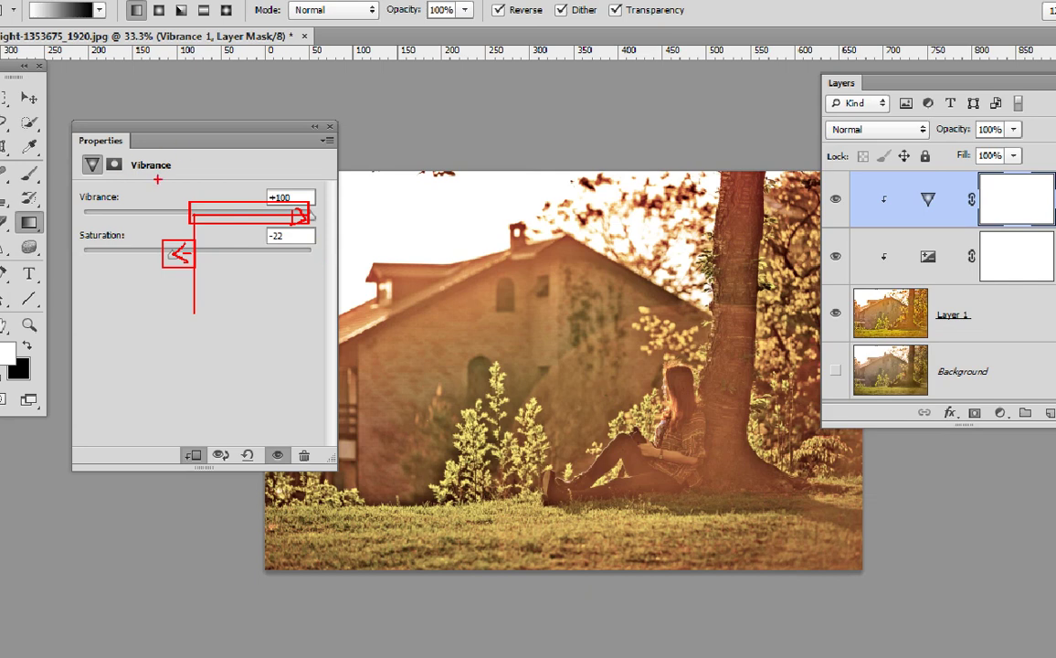
{"action": "left_click_drag", "start_coordinate": [124, 154], "coordinate": [180, 174]}
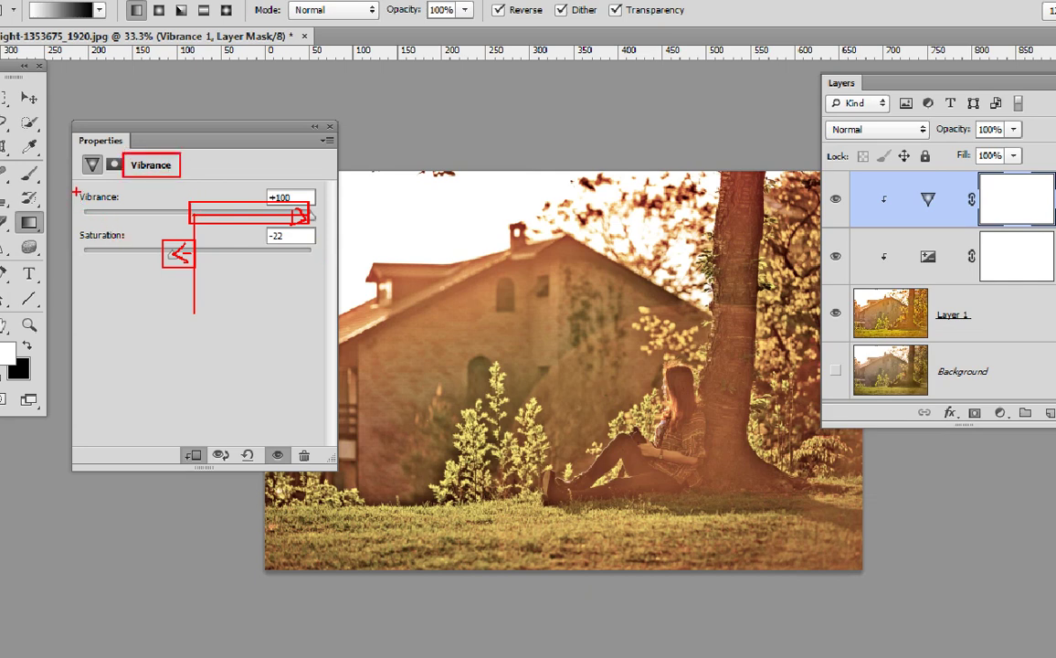
{"action": "left_click_drag", "start_coordinate": [77, 186], "coordinate": [133, 207]}
{"action": "left_click_drag", "start_coordinate": [74, 226], "coordinate": [127, 244]}
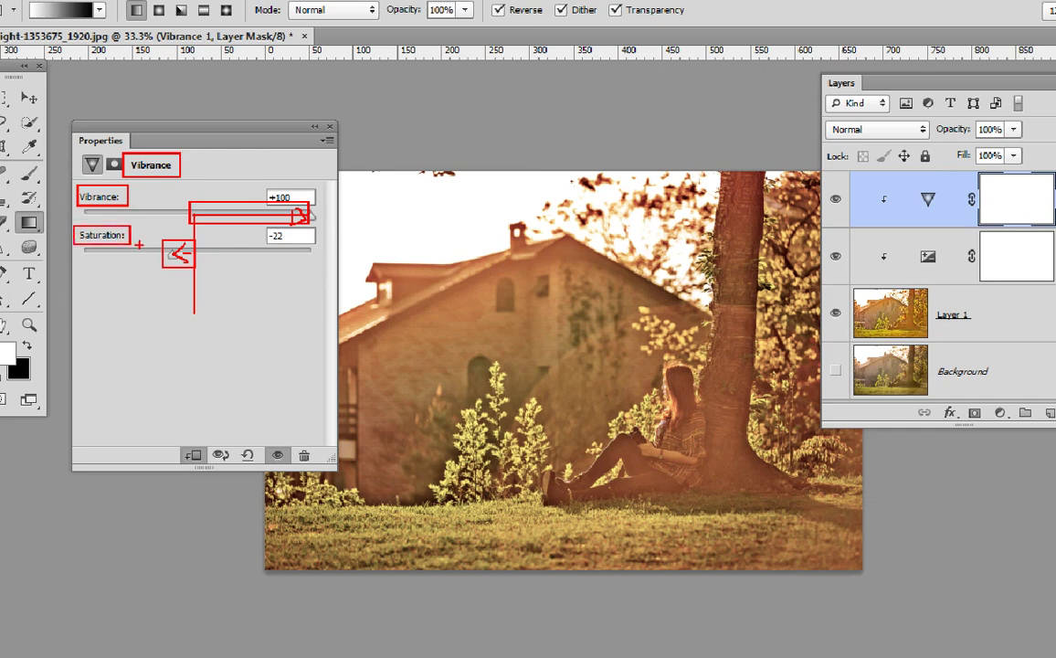